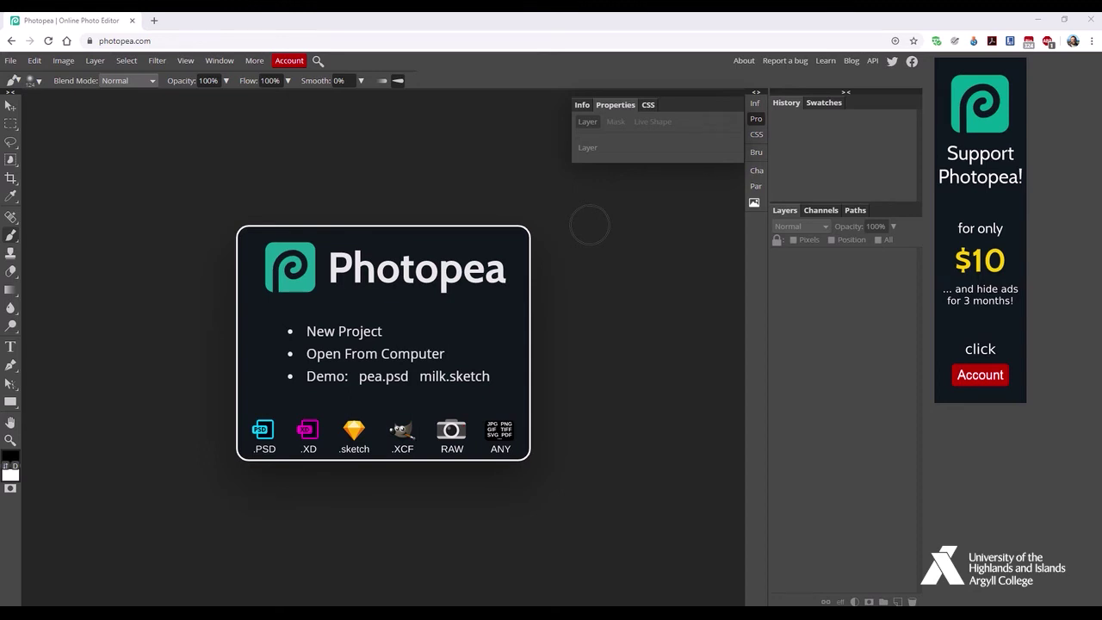
Enlarge the Marketing Tuts folder and compare the saj, saj2, saj3, saj4 and saj5 photos
key("alt+Tab")
left_click_drag(765, 91, 766, 56)
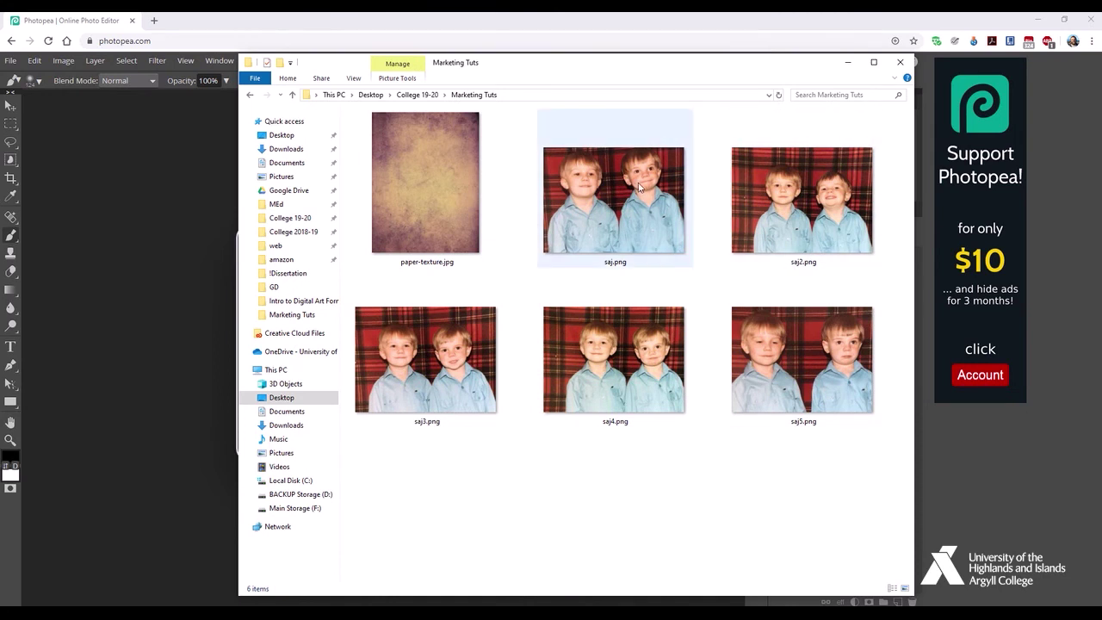
left_click(782, 201)
left_click(426, 362)
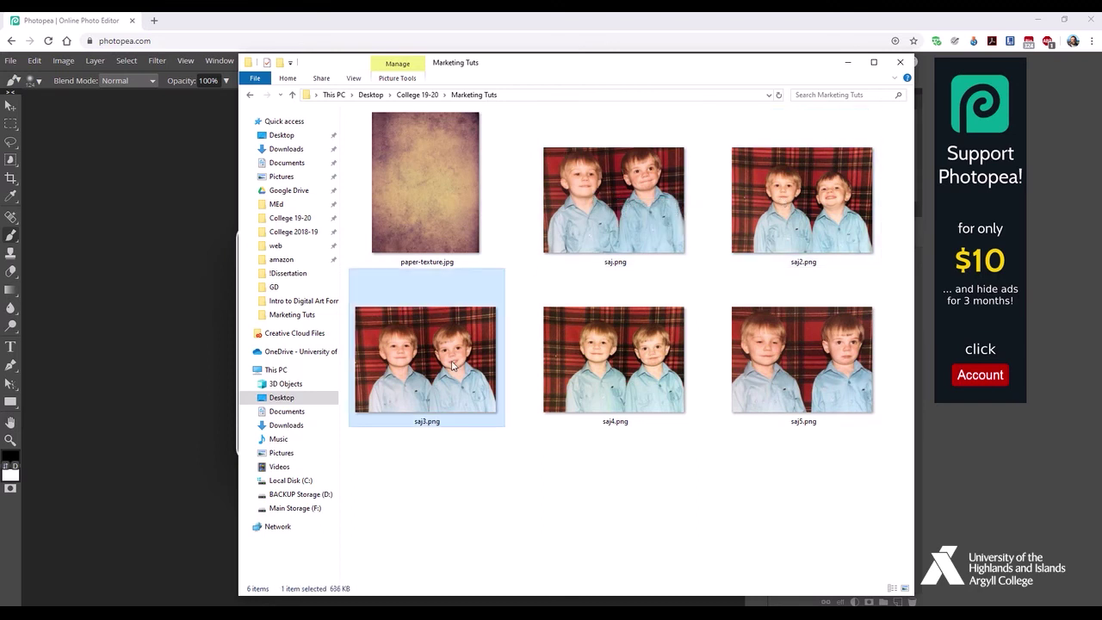
left_click(595, 372)
left_click(773, 373)
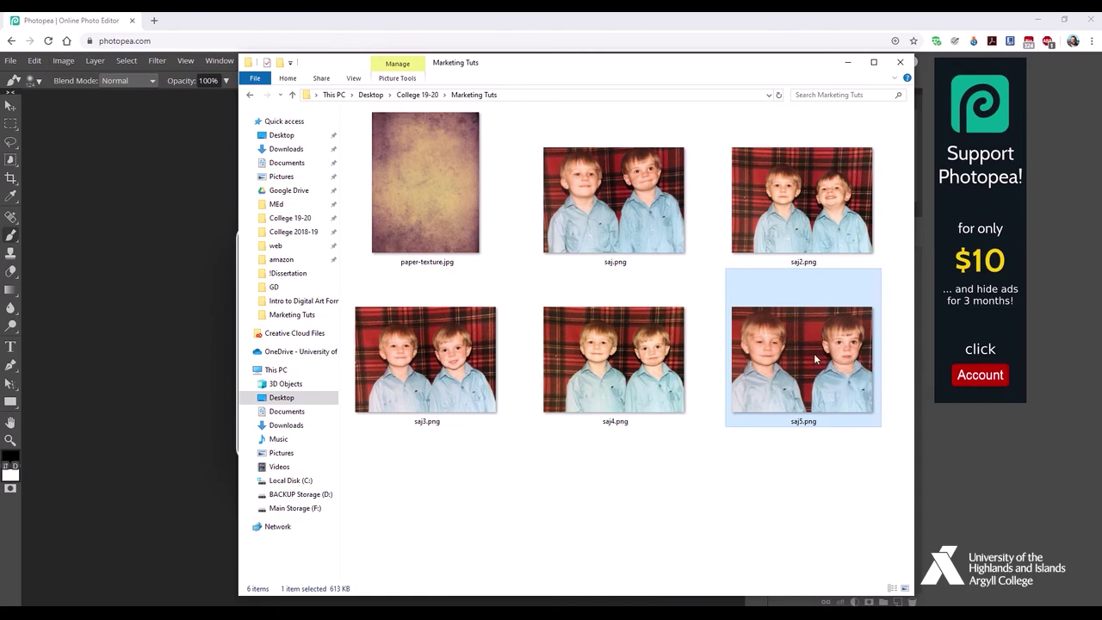
left_click(662, 191)
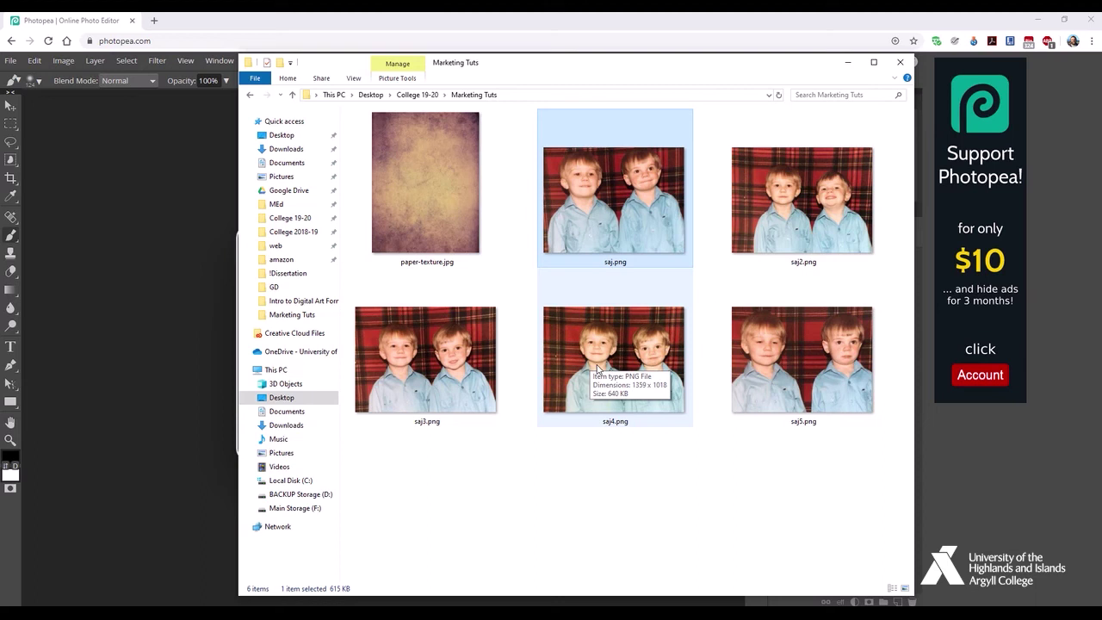
Check saj2.png's details and paper-texture.jpg, then drag saj4.png into Photopea
left_click(808, 221)
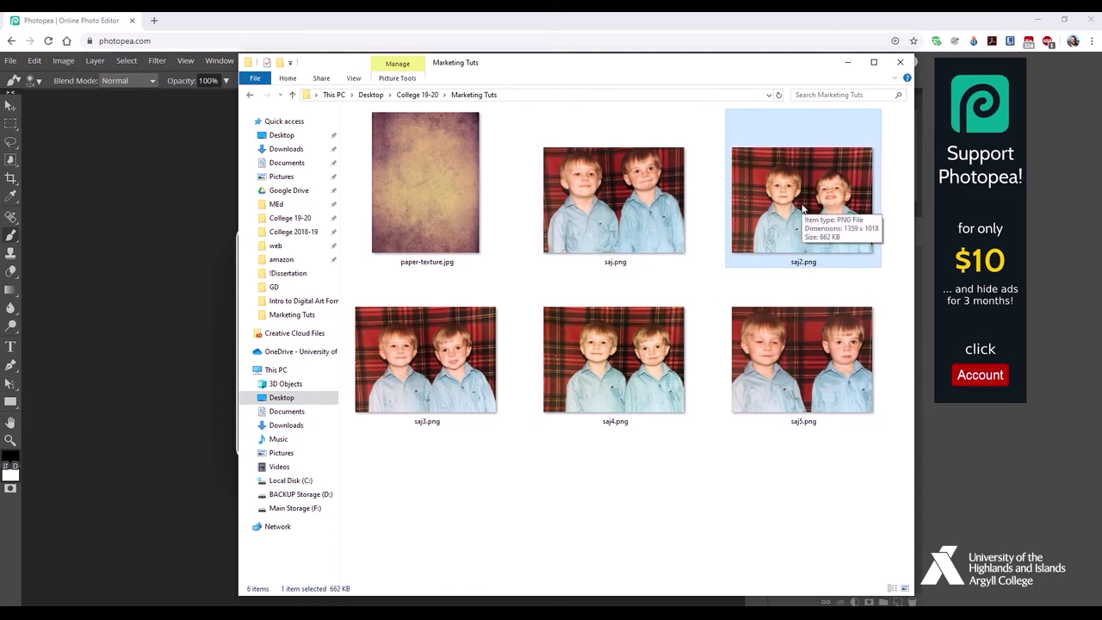
left_click(408, 188)
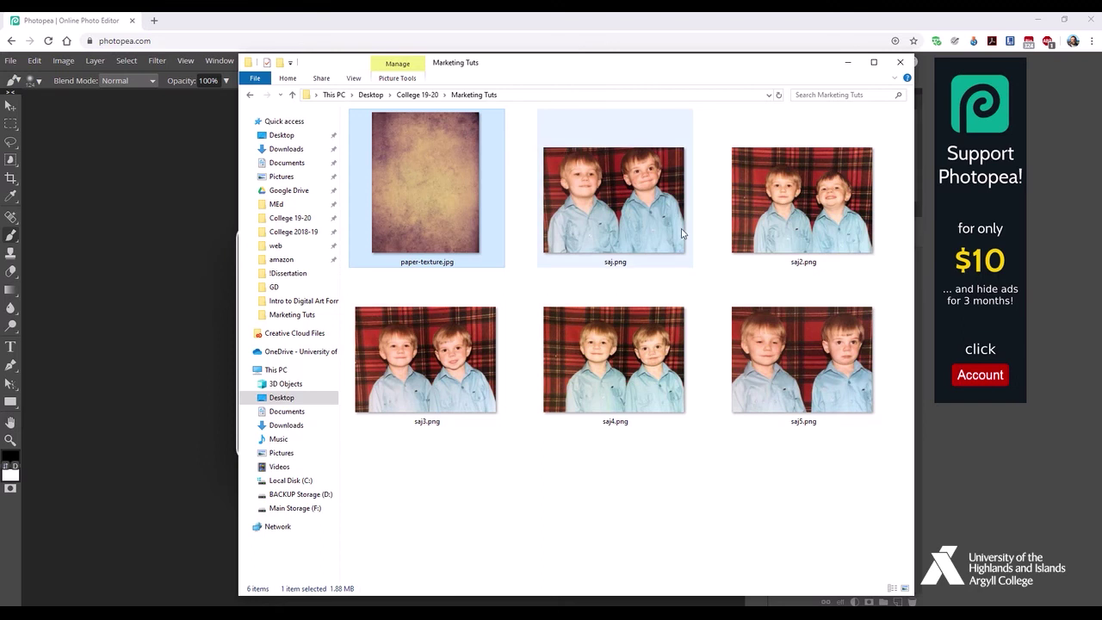
left_click(614, 364)
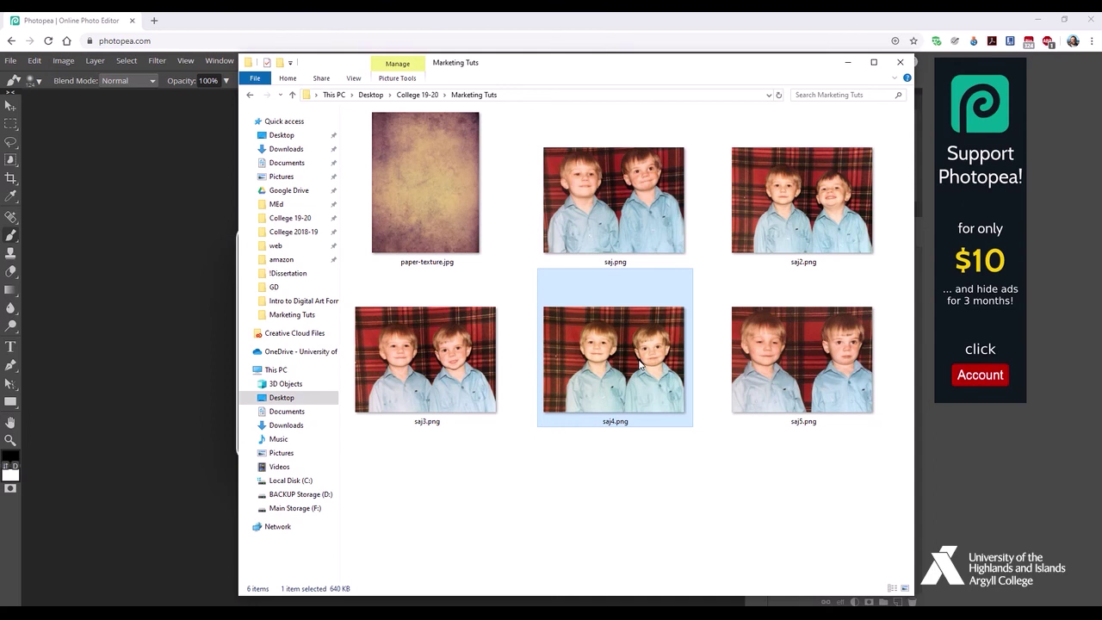
left_click_drag(639, 364, 169, 344)
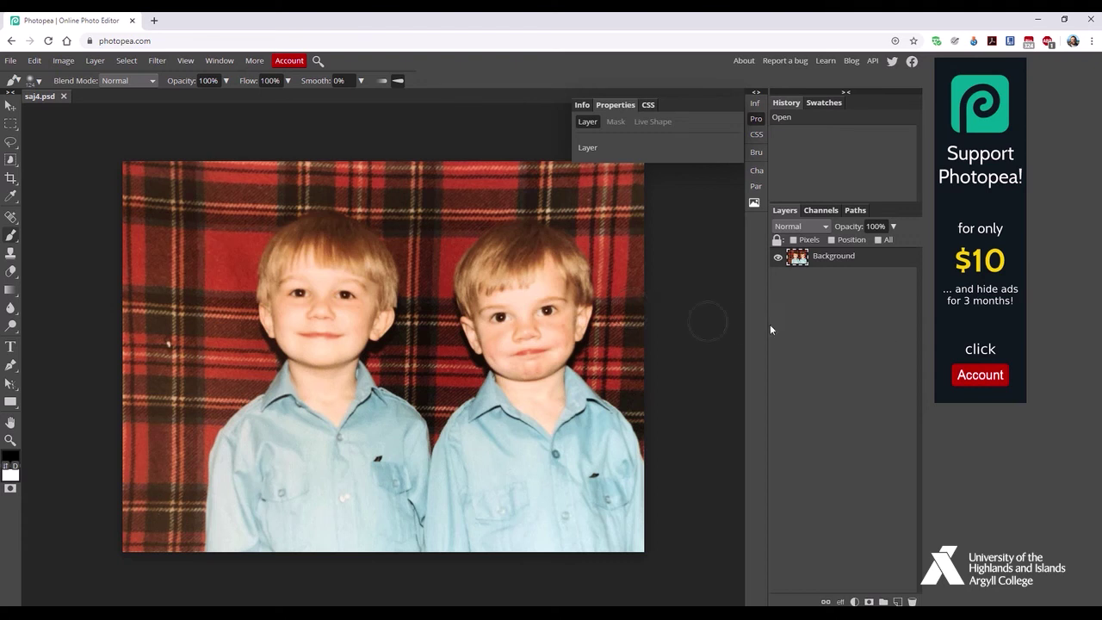
Place paper-texture.jpg into saj4.psd and stretch it out to the left and right canvas edges
mouse_move(63, 598)
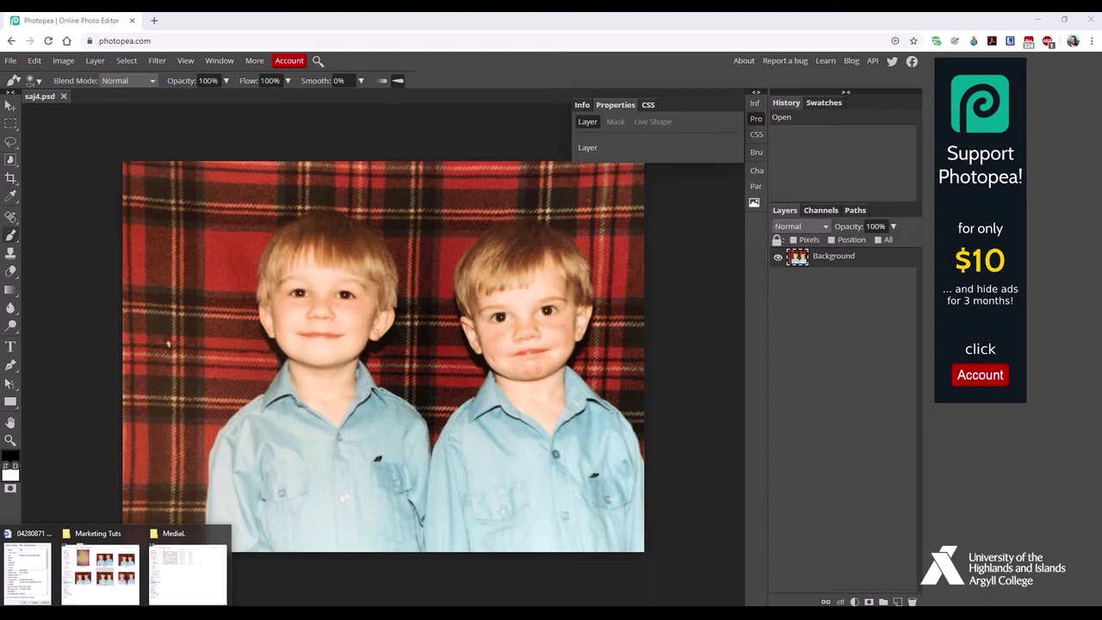
left_click(101, 568)
left_click(444, 159)
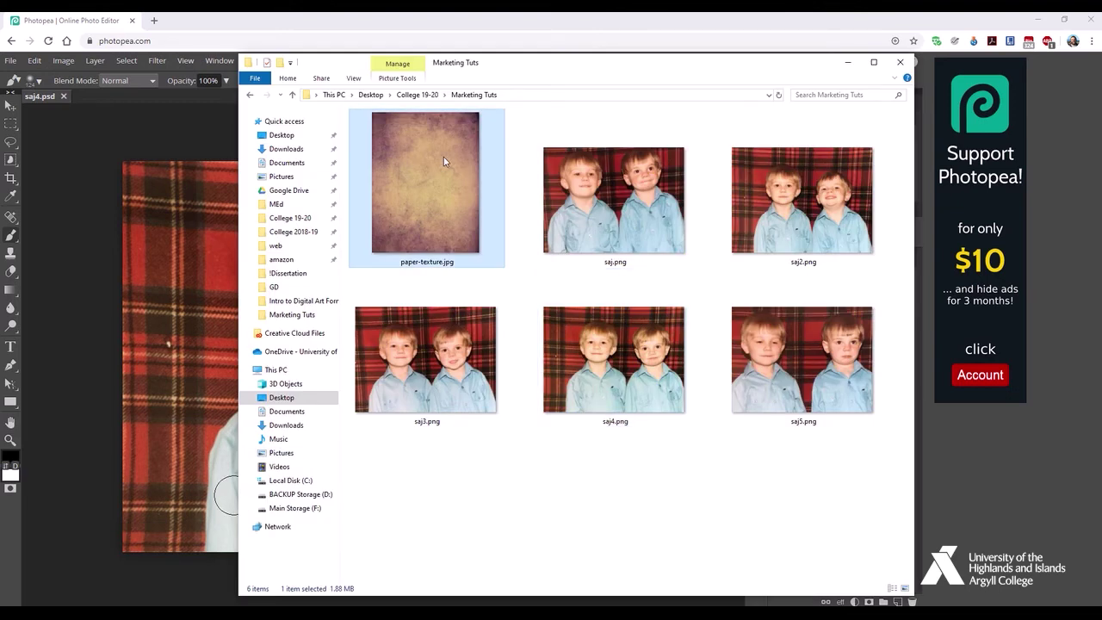
left_click_drag(443, 161, 195, 317)
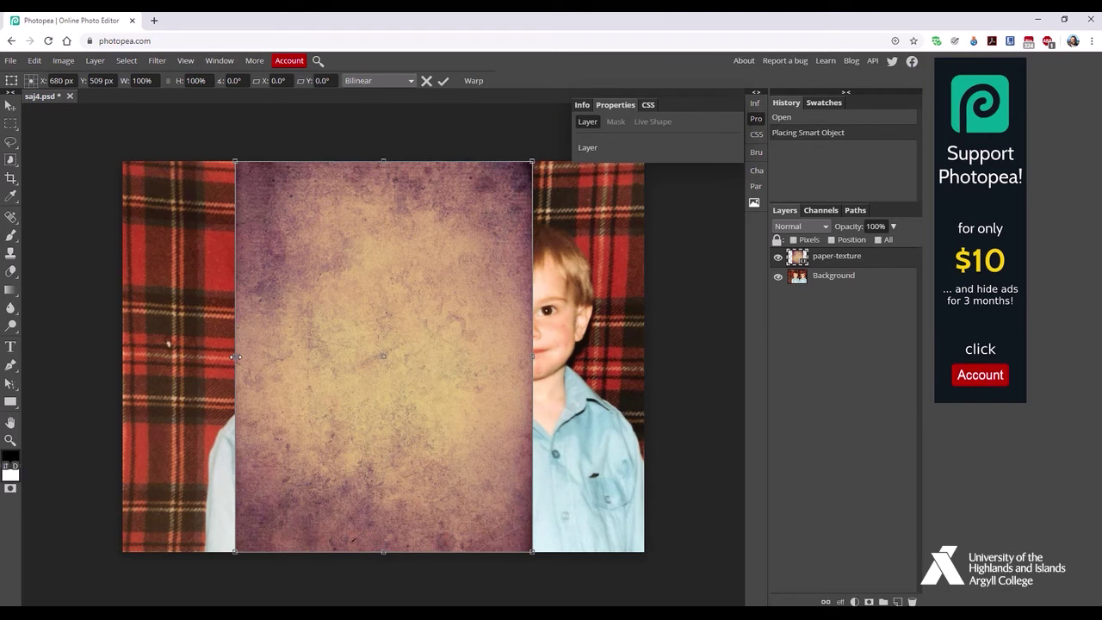
left_click_drag(235, 356, 117, 355)
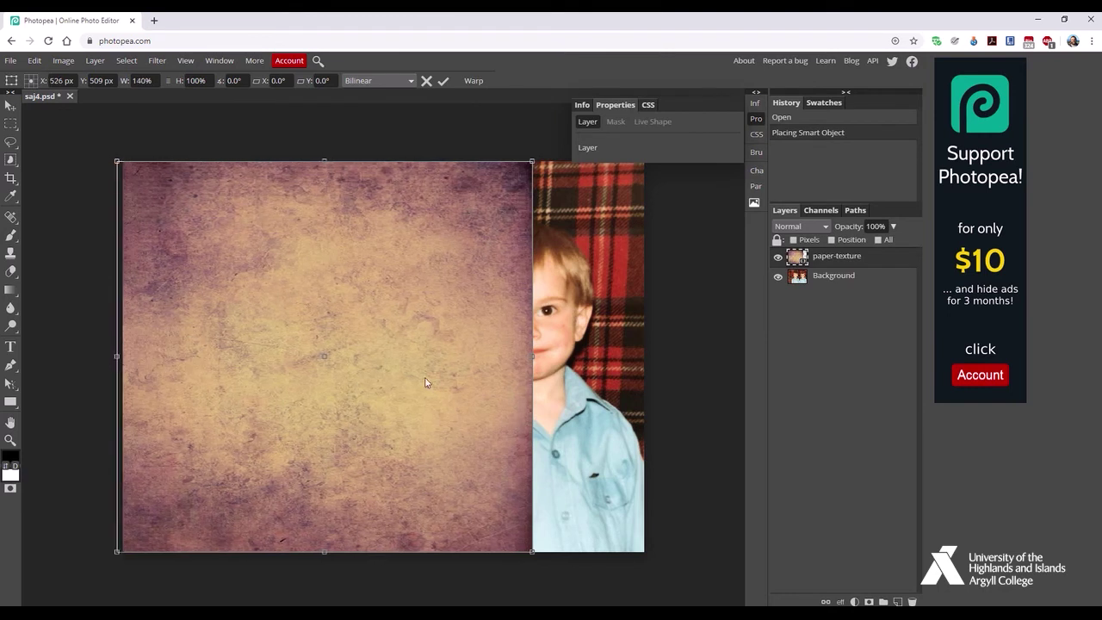
left_click_drag(532, 357, 648, 366)
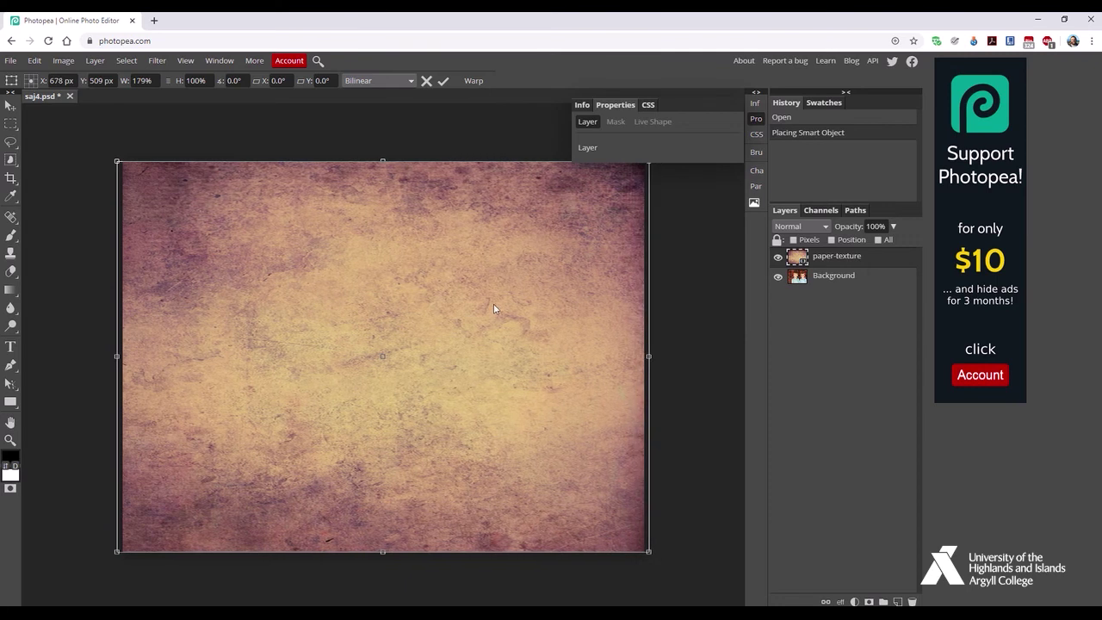
left_click(443, 82)
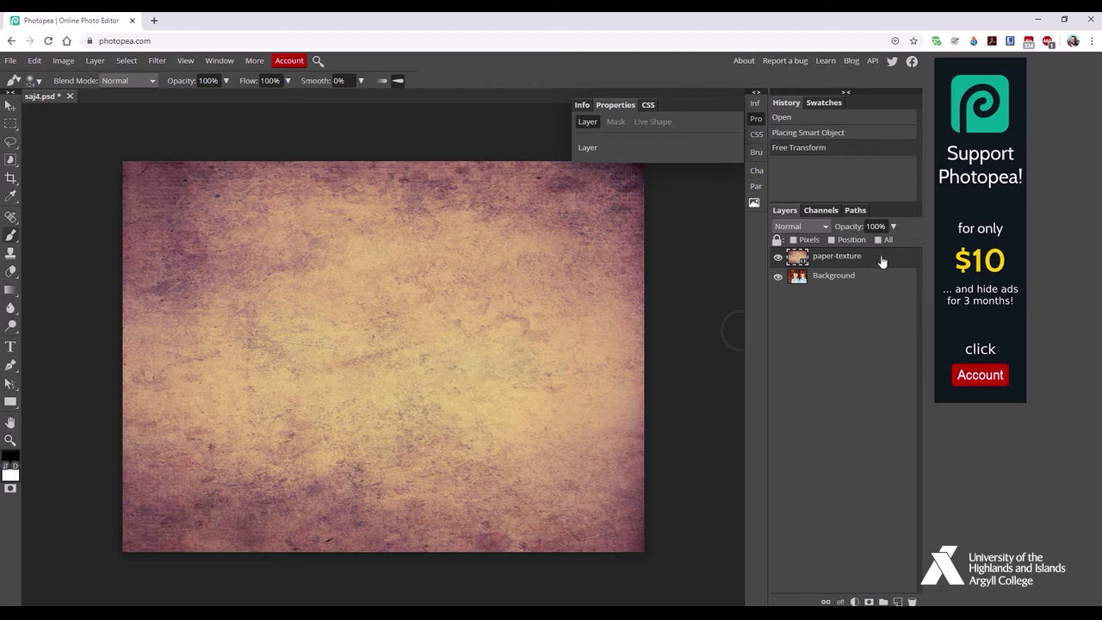
Move paper-texture below the Background layer and rename Background to sandj
left_click_drag(874, 262, 872, 287)
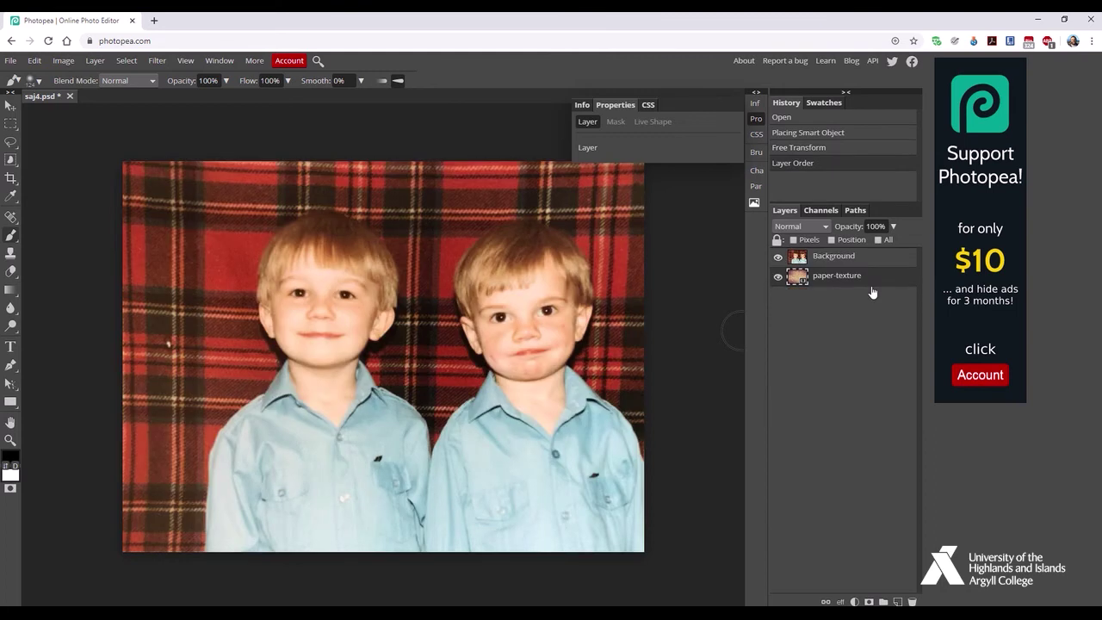
left_click(829, 262)
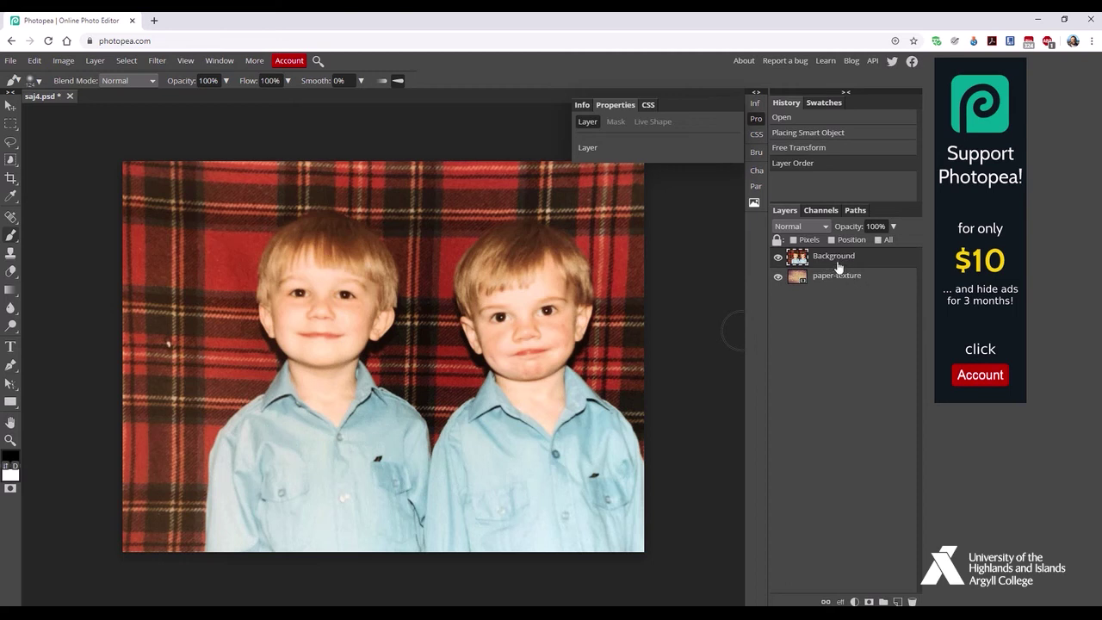
double_click(834, 258)
type("sandj")
key("Return")
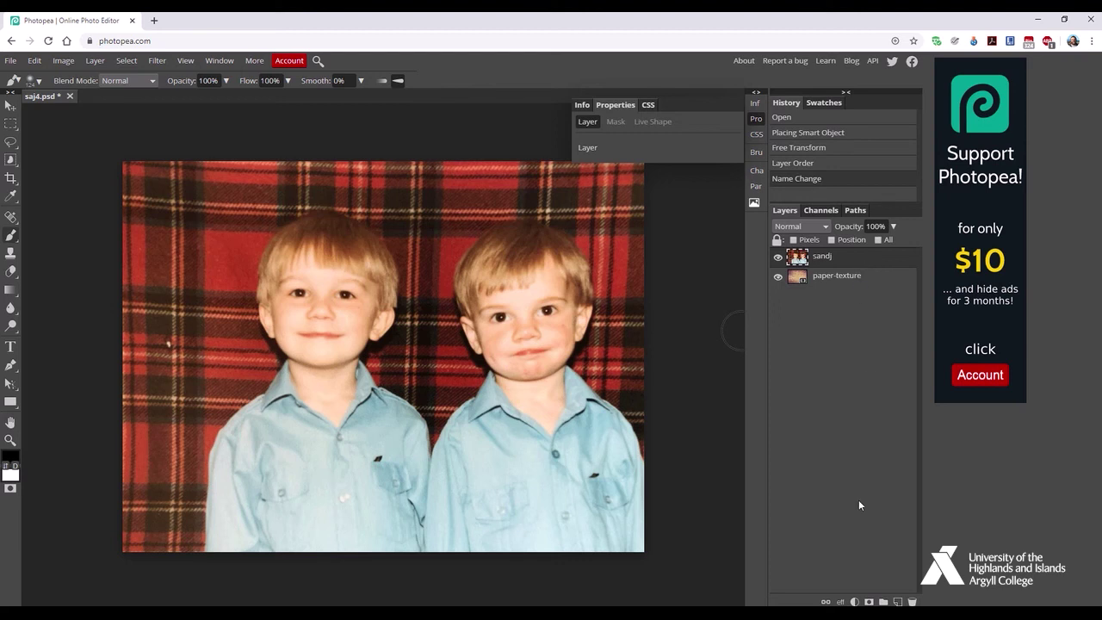
Add a layer mask to sandj and set the foreground colour to black (000000)
left_click(870, 602)
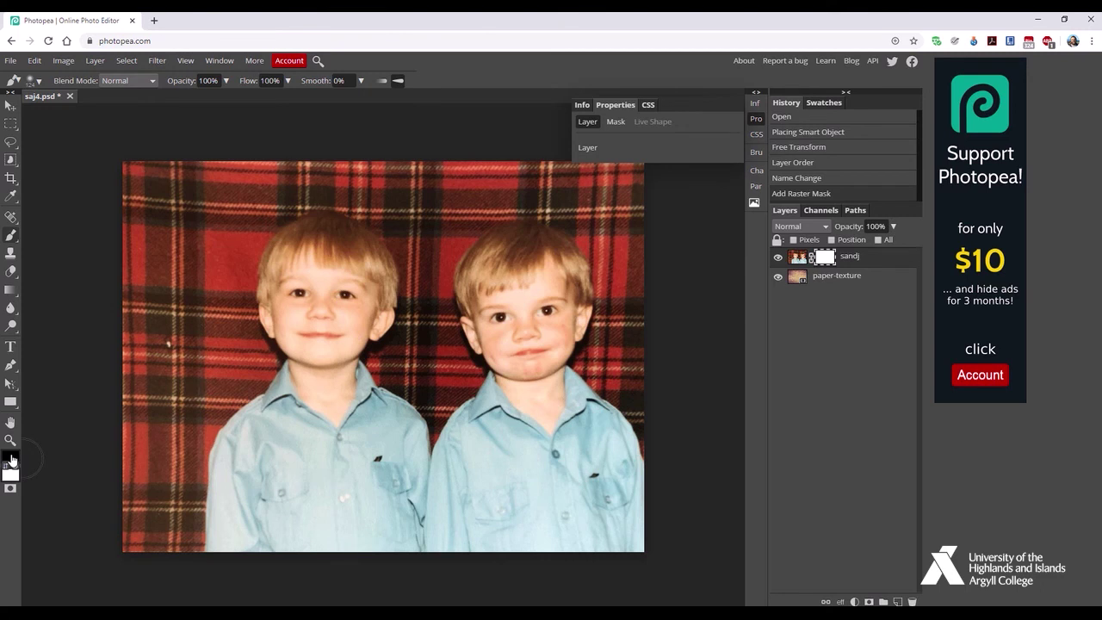
left_click(10, 457)
left_click(234, 174)
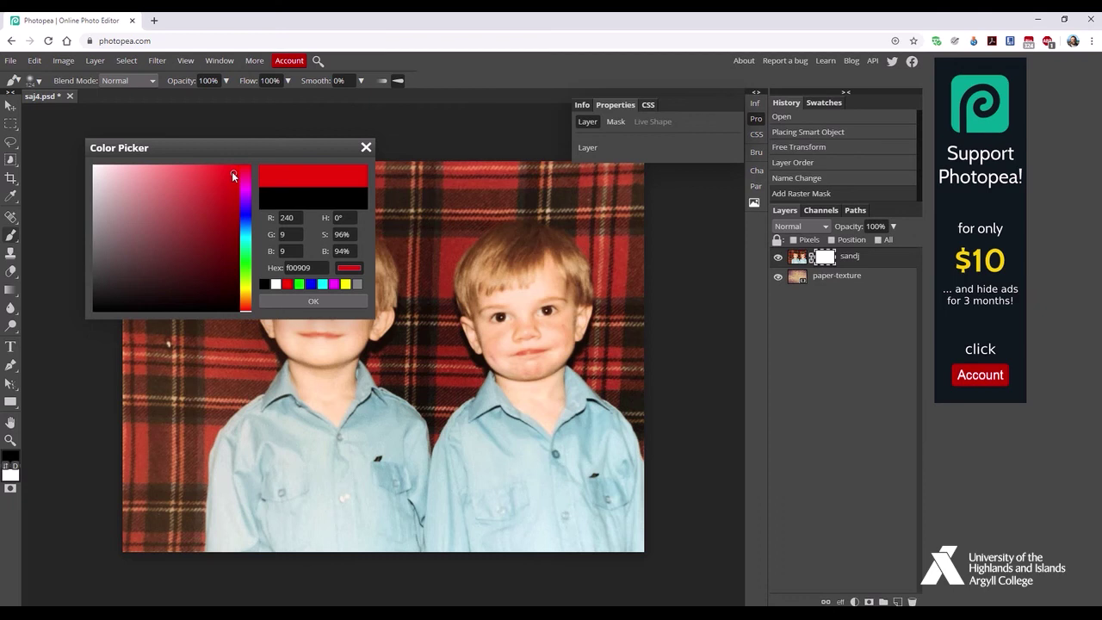
left_click_drag(231, 172, 88, 318)
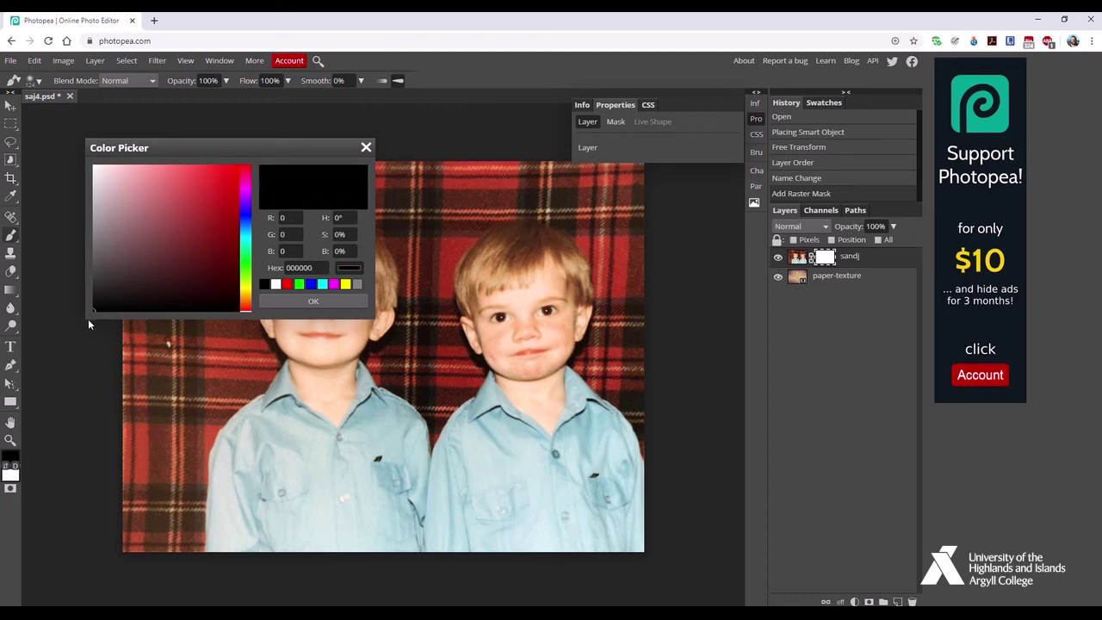
left_click(299, 303)
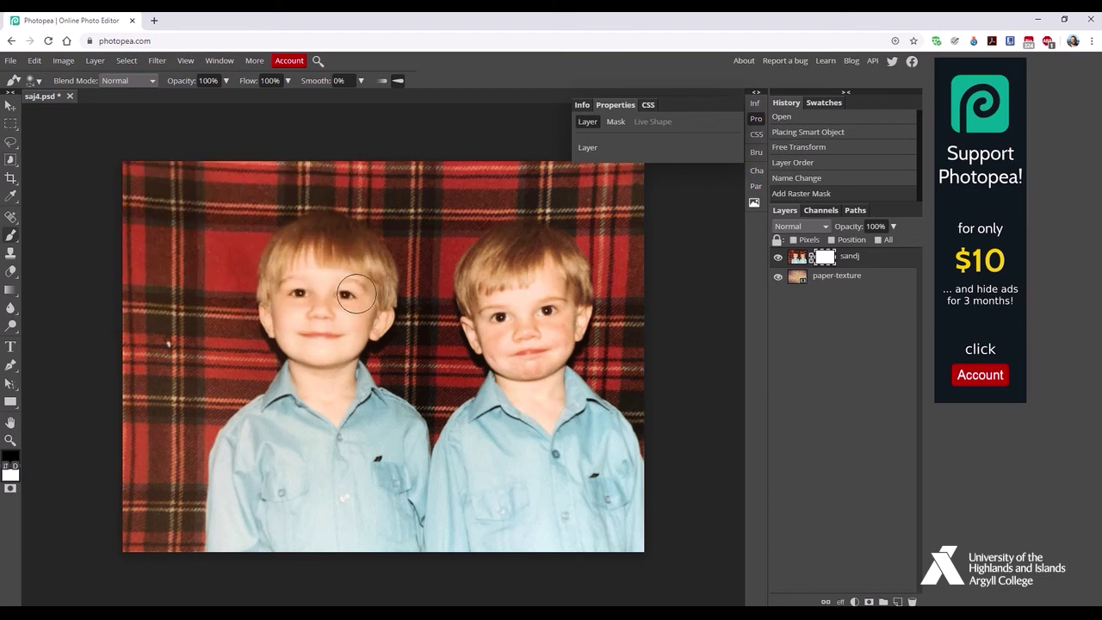
Paint black on the sandj mask over both boys' faces
mouse_move(349, 289)
left_mouse_down()
mouse_move(393, 298)
mouse_move(404, 308)
mouse_move(352, 342)
mouse_move(418, 354)
mouse_move(373, 364)
left_mouse_up()
mouse_move(272, 289)
left_mouse_down()
mouse_move(237, 326)
mouse_move(246, 359)
mouse_move(229, 441)
left_mouse_up()
mouse_move(532, 207)
left_mouse_down()
mouse_move(559, 388)
mouse_move(517, 429)
mouse_move(550, 315)
mouse_move(474, 231)
left_mouse_up()
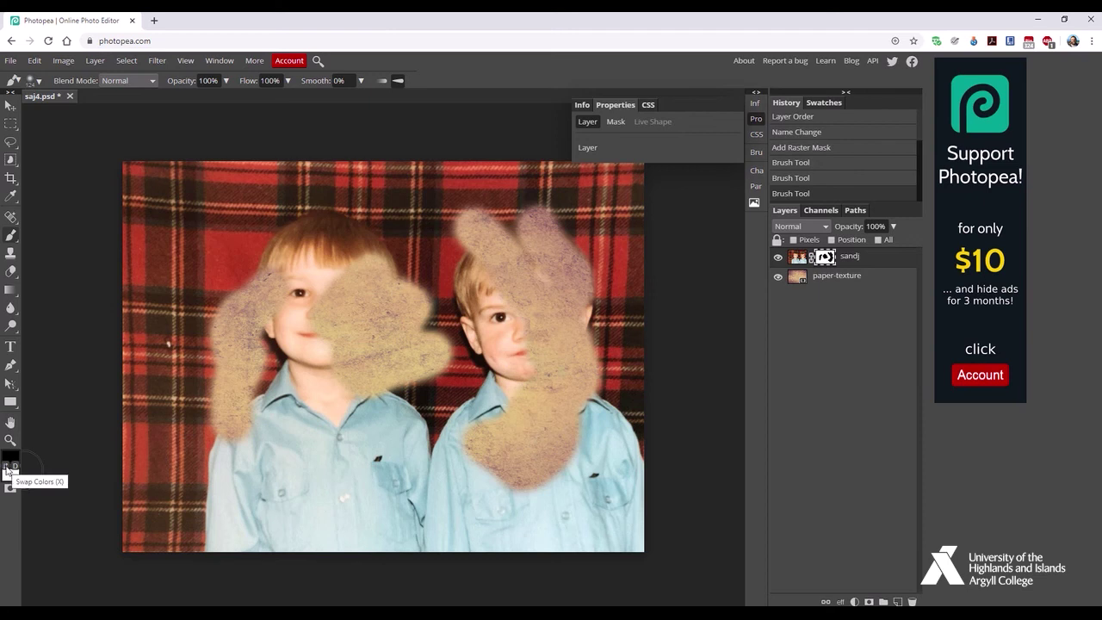
Switch to white and paint over the masked areas to restore the photo
left_click(6, 467)
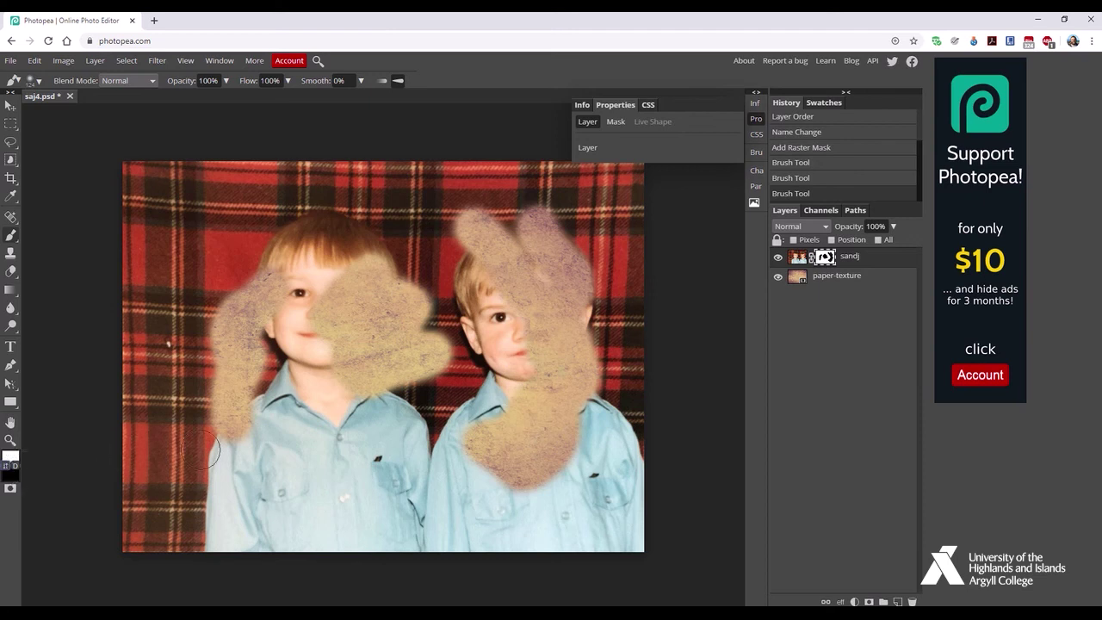
mouse_move(199, 450)
left_mouse_down()
mouse_move(243, 436)
mouse_move(211, 434)
mouse_move(245, 425)
mouse_move(285, 267)
mouse_move(256, 296)
mouse_move(225, 412)
mouse_move(234, 288)
mouse_move(350, 277)
mouse_move(389, 256)
mouse_move(298, 315)
mouse_move(398, 294)
mouse_move(426, 320)
mouse_move(439, 344)
mouse_move(423, 370)
mouse_move(386, 315)
mouse_move(403, 396)
mouse_move(391, 412)
mouse_move(361, 344)
mouse_move(330, 355)
mouse_move(353, 405)
left_mouse_up()
mouse_move(456, 220)
left_mouse_down()
mouse_move(551, 224)
mouse_move(559, 259)
mouse_move(534, 310)
mouse_move(555, 295)
mouse_move(594, 362)
mouse_move(575, 399)
mouse_move(584, 456)
mouse_move(538, 418)
mouse_move(525, 452)
mouse_move(466, 423)
mouse_move(529, 474)
mouse_move(521, 460)
left_mouse_up()
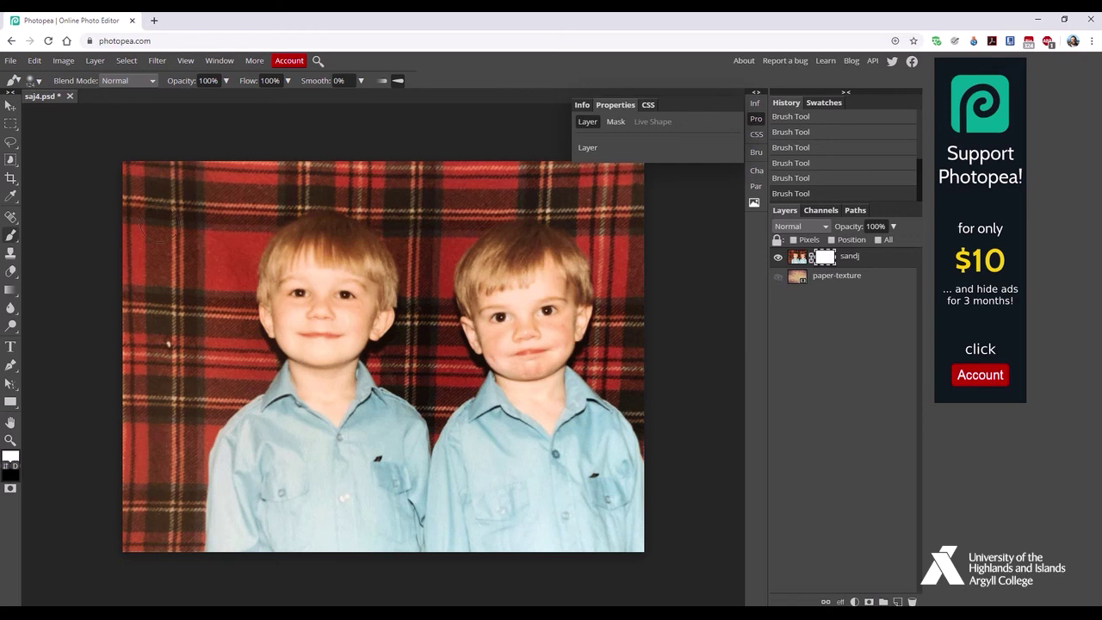
Mask out the right boy, show paper-texture, and hide the photo's right, bottom and left areas
left_click(6, 466)
mouse_move(475, 275)
left_mouse_down()
mouse_move(484, 348)
mouse_move(498, 264)
mouse_move(505, 342)
mouse_move(514, 299)
mouse_move(535, 279)
mouse_move(541, 353)
mouse_move(480, 177)
mouse_move(474, 220)
mouse_move(494, 175)
mouse_move(635, 177)
mouse_move(655, 246)
mouse_move(644, 162)
mouse_move(573, 172)
mouse_move(565, 218)
mouse_move(620, 235)
mouse_move(571, 212)
mouse_move(617, 192)
mouse_move(633, 571)
mouse_move(617, 257)
mouse_move(622, 553)
mouse_move(607, 547)
mouse_move(572, 353)
mouse_move(571, 235)
mouse_move(603, 340)
mouse_move(608, 577)
mouse_move(550, 533)
mouse_move(548, 345)
mouse_move(593, 565)
mouse_move(526, 344)
mouse_move(534, 551)
left_mouse_up()
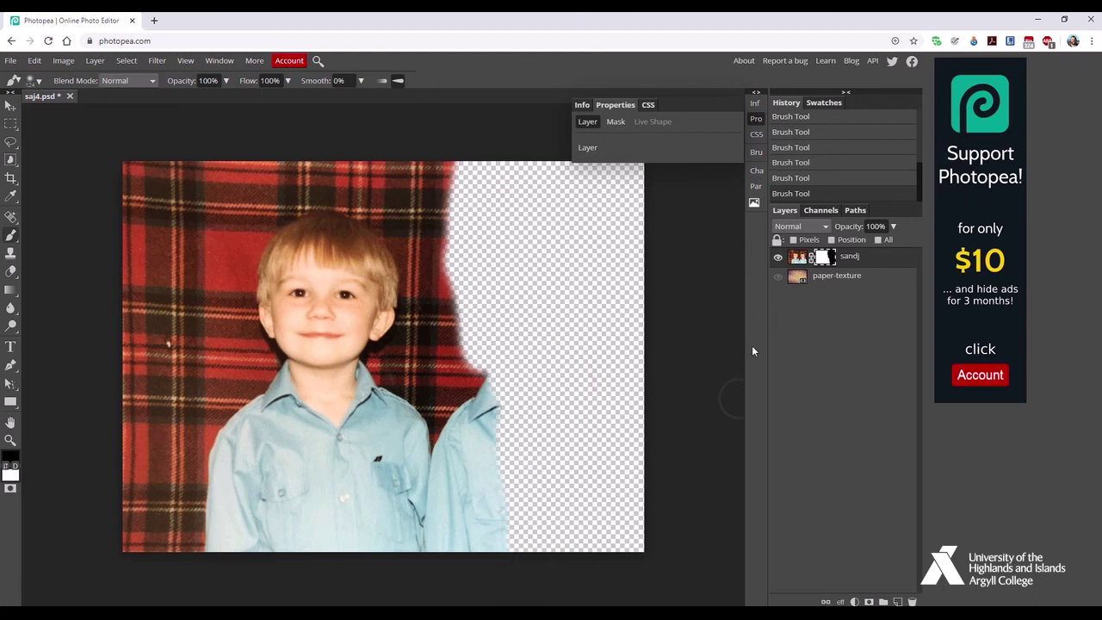
left_click(778, 278)
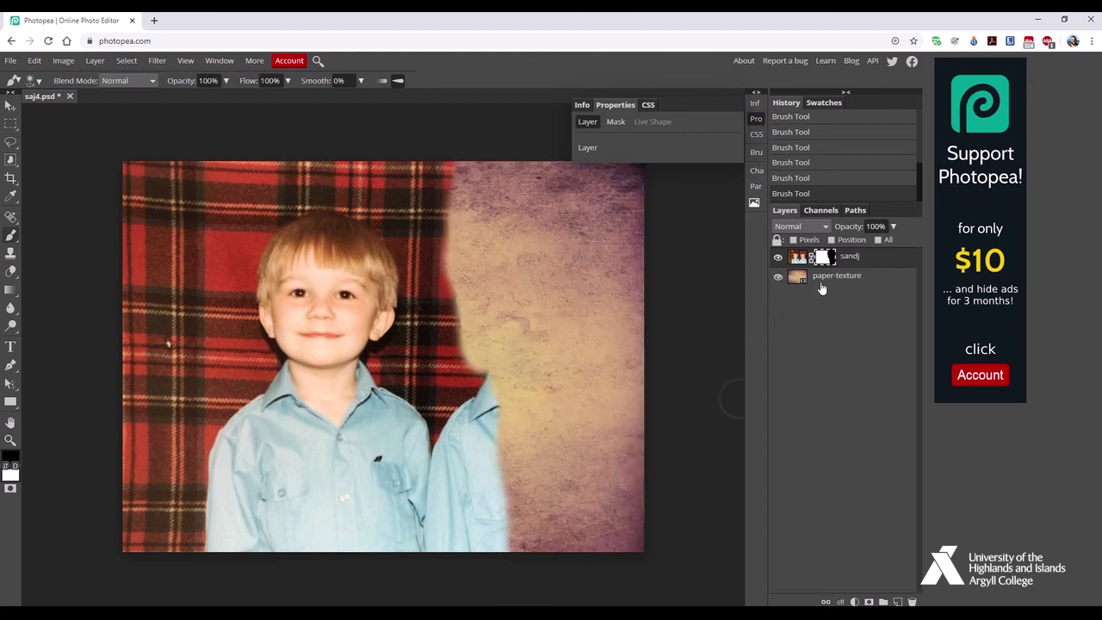
mouse_move(439, 160)
left_mouse_down()
mouse_move(455, 239)
mouse_move(514, 380)
mouse_move(506, 490)
mouse_move(468, 393)
mouse_move(463, 301)
mouse_move(430, 164)
mouse_move(437, 201)
left_mouse_up()
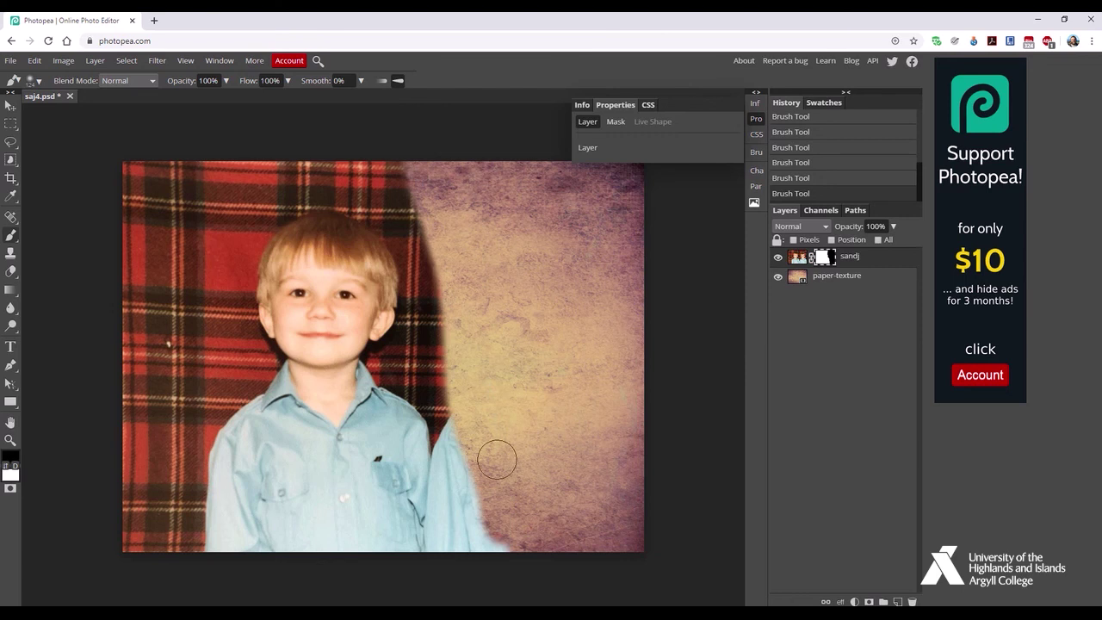
mouse_move(500, 457)
left_mouse_down()
mouse_move(482, 539)
mouse_move(207, 539)
left_mouse_up()
mouse_move(120, 541)
left_mouse_down()
mouse_move(140, 341)
mouse_move(120, 147)
mouse_move(160, 247)
mouse_move(201, 514)
mouse_move(166, 557)
mouse_move(172, 426)
mouse_move(183, 516)
mouse_move(162, 530)
mouse_move(155, 504)
mouse_move(155, 537)
mouse_move(506, 533)
mouse_move(172, 508)
mouse_move(525, 511)
mouse_move(243, 470)
mouse_move(480, 513)
mouse_move(486, 457)
mouse_move(357, 472)
mouse_move(182, 444)
mouse_move(275, 429)
mouse_move(480, 437)
mouse_move(448, 420)
mouse_move(215, 400)
mouse_move(186, 369)
mouse_move(372, 407)
mouse_move(407, 397)
mouse_move(435, 368)
mouse_move(437, 421)
mouse_move(448, 390)
mouse_move(446, 302)
mouse_move(409, 179)
mouse_move(373, 157)
mouse_move(183, 162)
mouse_move(141, 211)
mouse_move(166, 321)
mouse_move(168, 252)
mouse_move(189, 176)
mouse_move(175, 277)
mouse_move(222, 201)
mouse_move(193, 274)
mouse_move(239, 200)
mouse_move(302, 172)
mouse_move(339, 166)
mouse_move(406, 186)
mouse_move(217, 174)
mouse_move(156, 204)
mouse_move(199, 223)
mouse_move(214, 248)
mouse_move(212, 408)
mouse_move(239, 238)
mouse_move(286, 196)
mouse_move(214, 199)
mouse_move(182, 284)
mouse_move(211, 213)
mouse_move(243, 193)
mouse_move(230, 195)
mouse_move(283, 248)
mouse_move(214, 199)
mouse_move(211, 218)
mouse_move(231, 195)
mouse_move(291, 260)
mouse_move(265, 295)
left_mouse_up()
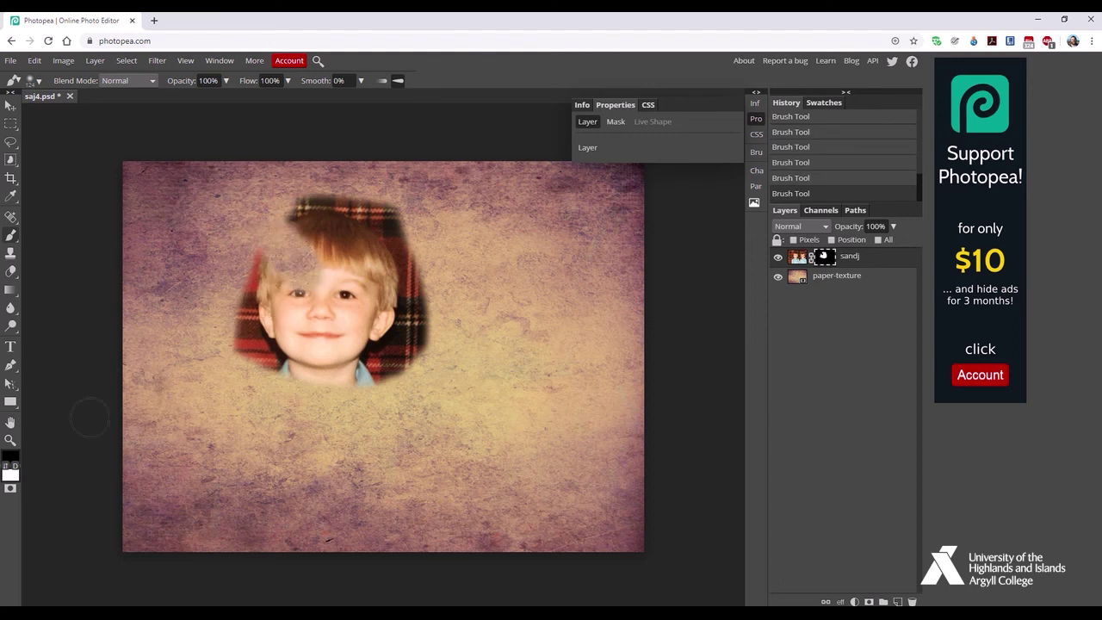
Restore the forehead hair in white, then mask out the plaid beside and above the head in black
left_click(5, 467)
mouse_move(303, 278)
left_mouse_down()
mouse_move(313, 266)
mouse_move(295, 263)
mouse_move(302, 269)
mouse_move(288, 254)
mouse_move(298, 249)
mouse_move(277, 274)
mouse_move(296, 250)
left_mouse_up()
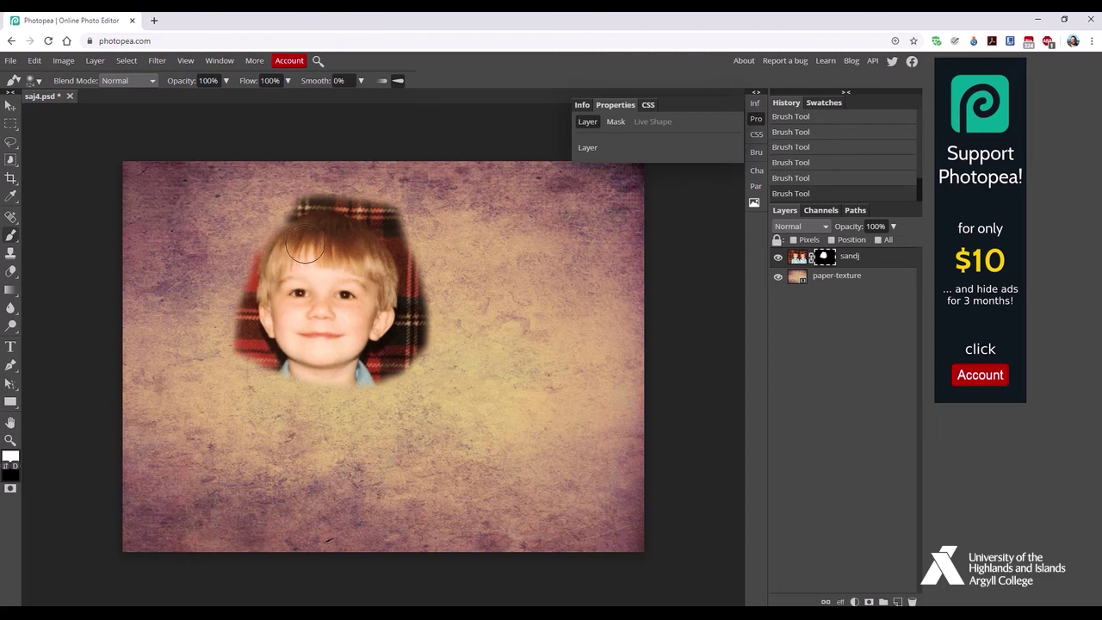
left_click(7, 469)
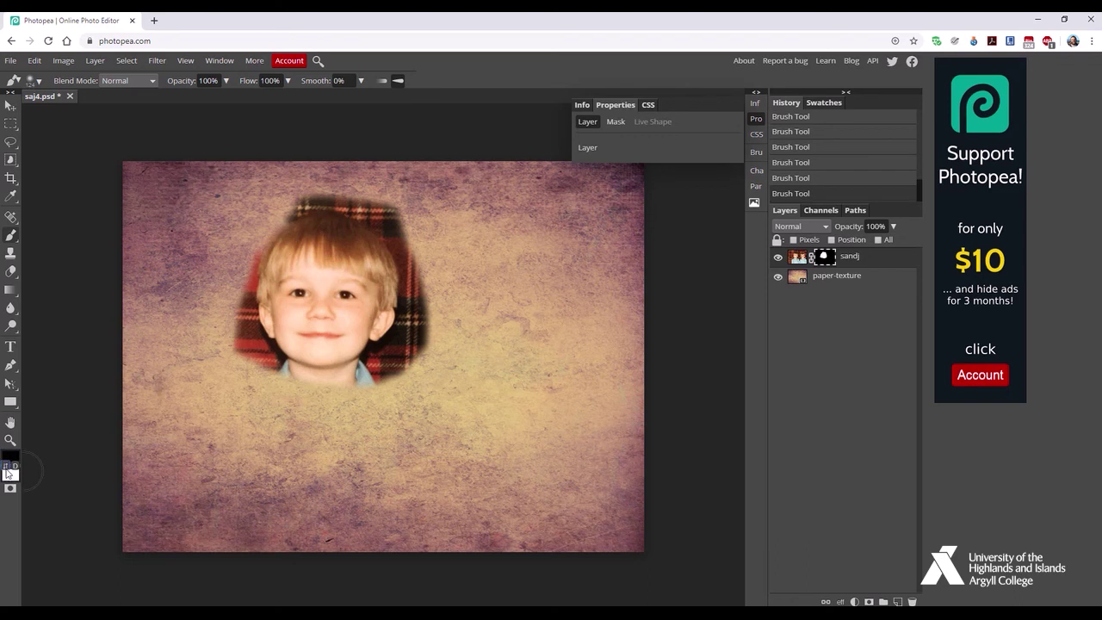
mouse_move(399, 199)
left_mouse_down()
mouse_move(430, 321)
mouse_move(411, 372)
mouse_move(380, 392)
left_mouse_up()
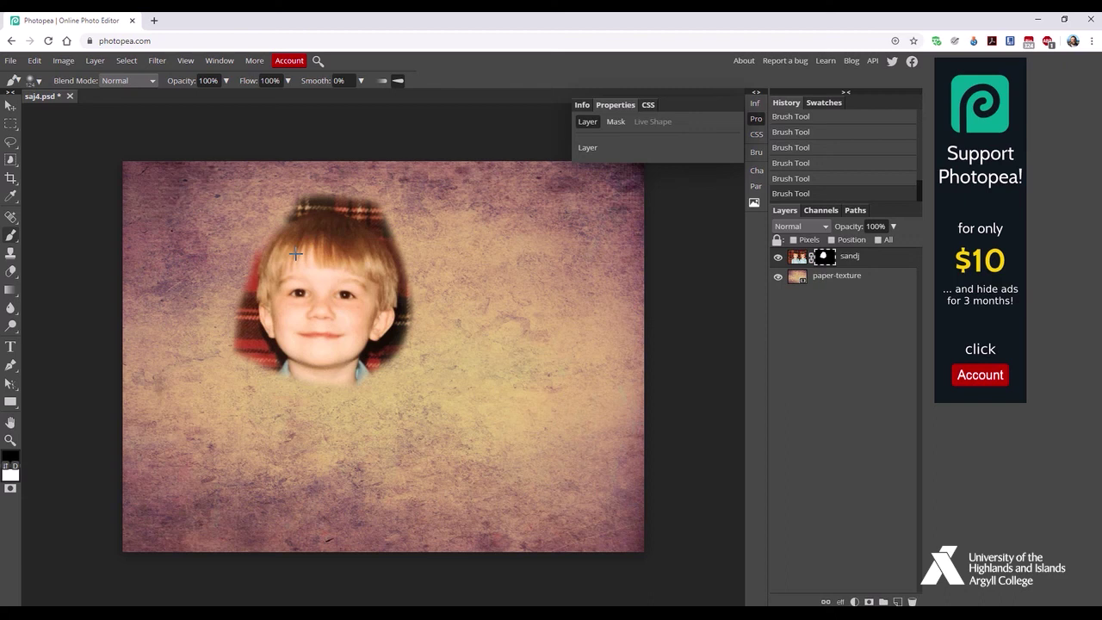
scroll(295, 254, "up", 5)
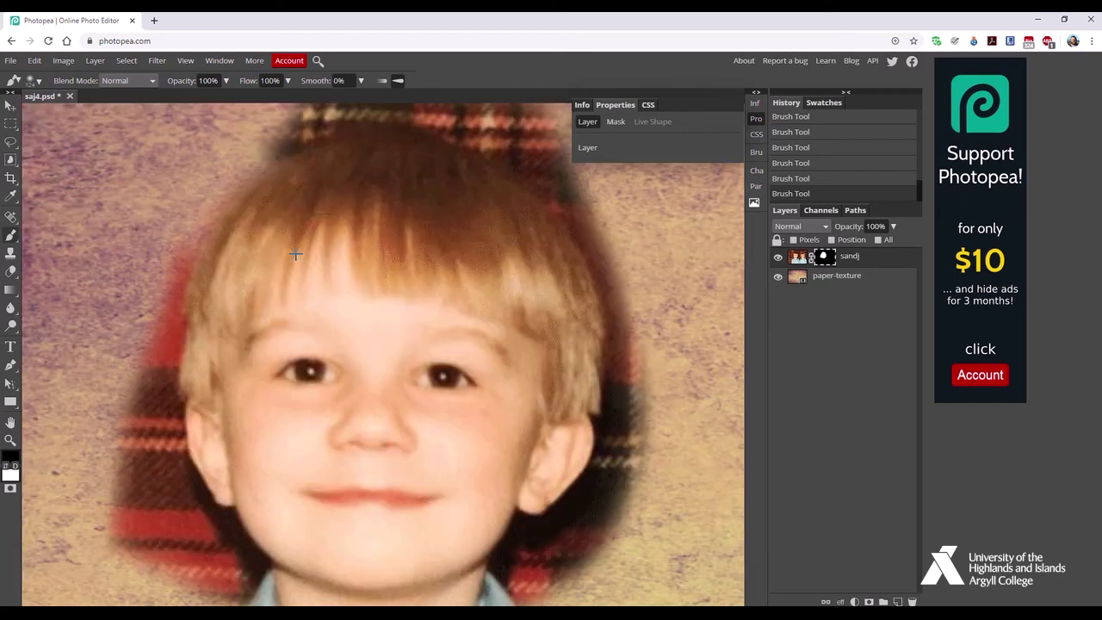
scroll(524, 403, "up", 3)
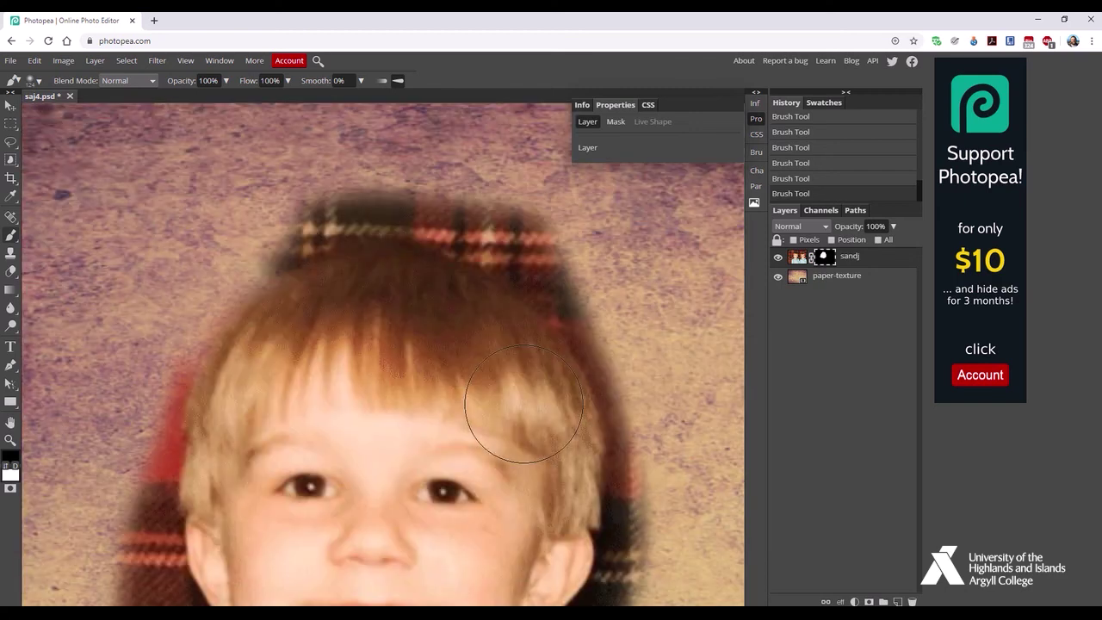
scroll(523, 403, "up", 2)
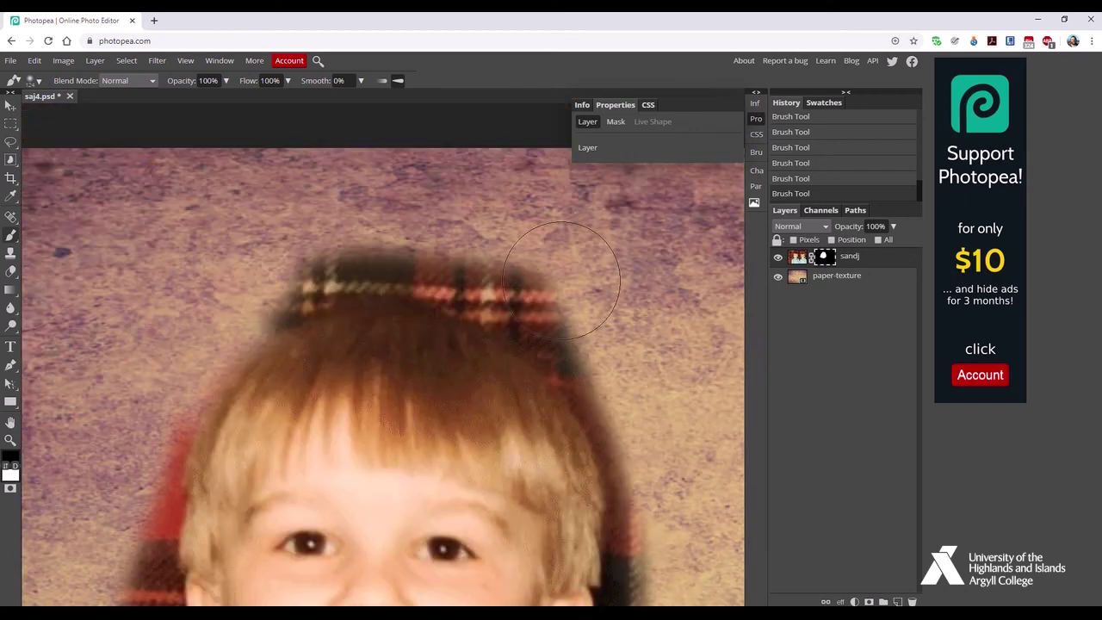
left_click_drag(574, 280, 476, 234)
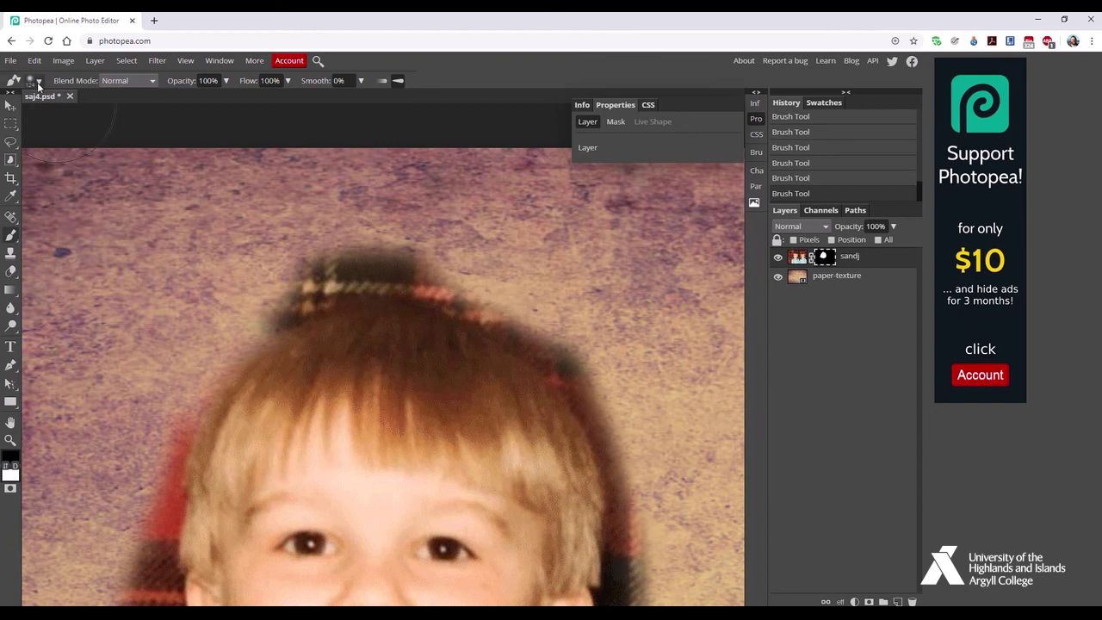
Set the brush to 35 px with a hard edge and paint away the dark band above the hair
left_click(40, 82)
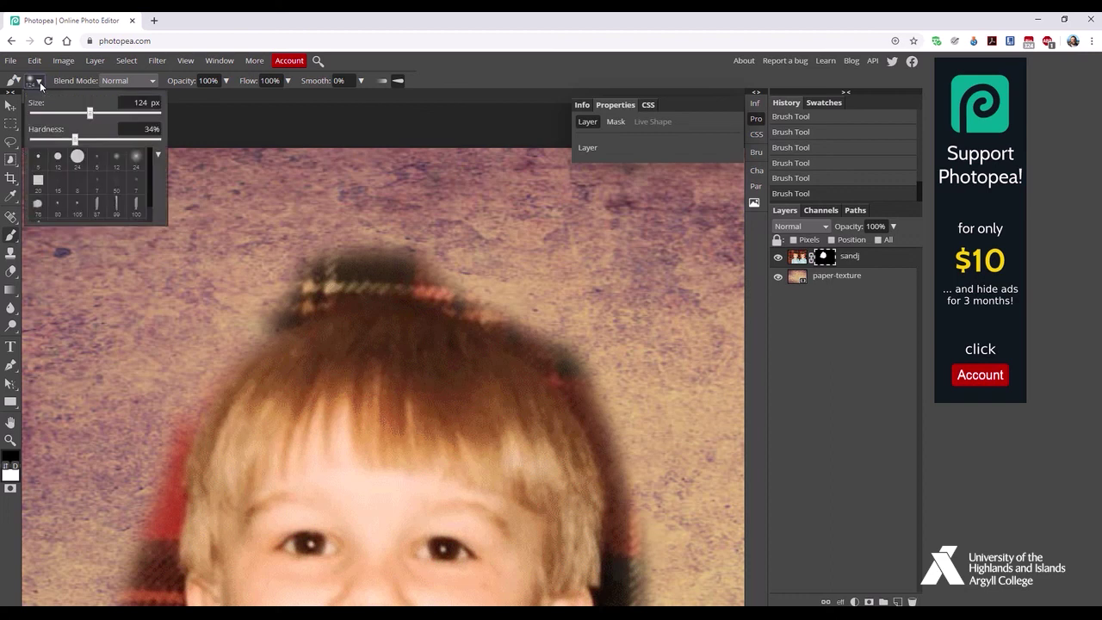
left_click_drag(92, 116, 89, 117)
left_click(68, 113)
left_click_drag(75, 140, 145, 139)
left_click(389, 239)
mouse_move(418, 245)
left_mouse_down()
mouse_move(317, 252)
mouse_move(247, 273)
mouse_move(350, 249)
mouse_move(456, 254)
mouse_move(345, 249)
mouse_move(269, 266)
mouse_move(404, 261)
mouse_move(565, 327)
mouse_move(428, 267)
left_mouse_up()
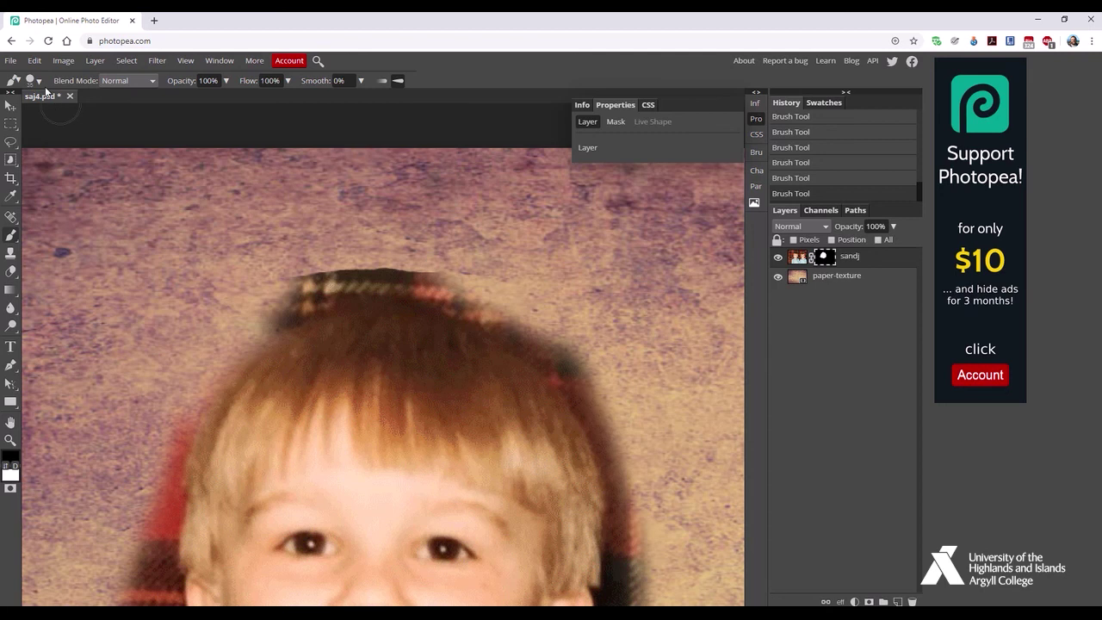
Soften the brush to about 46% hardness and mask the plaid along the top and upper-right hair
left_click(38, 81)
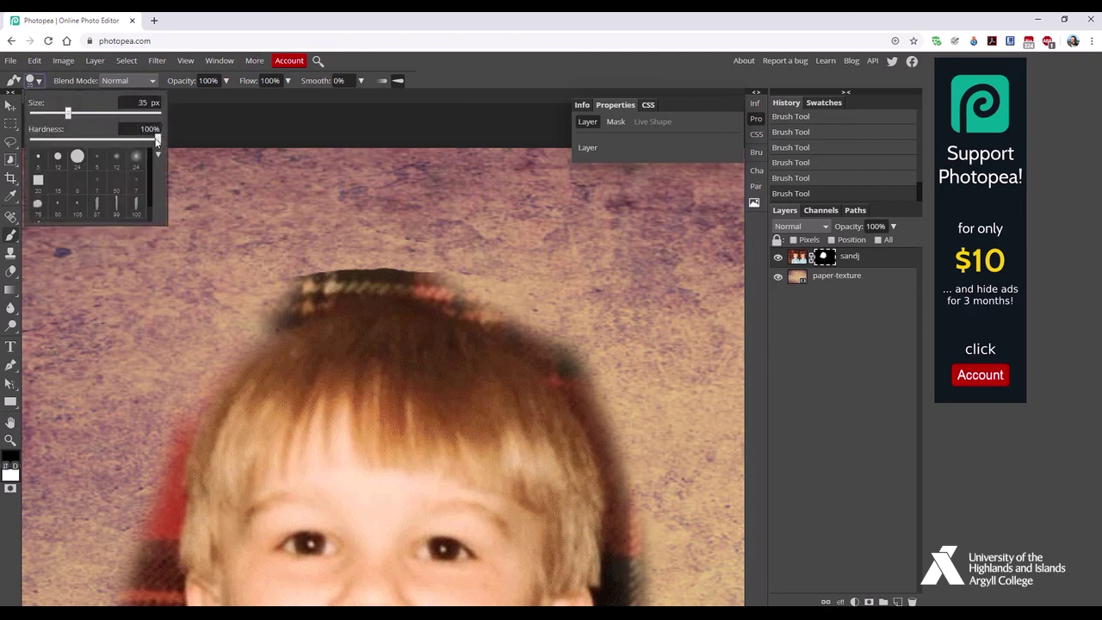
left_click_drag(134, 148, 90, 147)
left_click(513, 67)
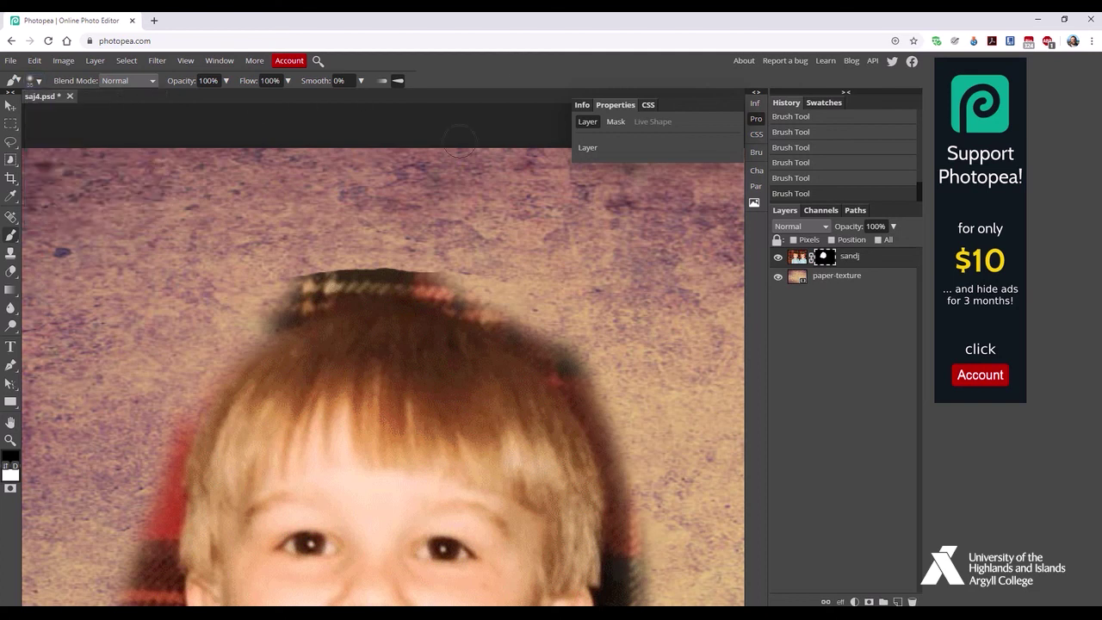
mouse_move(329, 256)
left_mouse_down()
mouse_move(470, 276)
mouse_move(319, 270)
mouse_move(266, 286)
mouse_move(231, 311)
mouse_move(315, 279)
mouse_move(235, 324)
mouse_move(333, 288)
mouse_move(268, 303)
mouse_move(272, 315)
mouse_move(352, 286)
mouse_move(436, 296)
mouse_move(532, 335)
mouse_move(577, 375)
mouse_move(524, 340)
mouse_move(602, 392)
left_mouse_up()
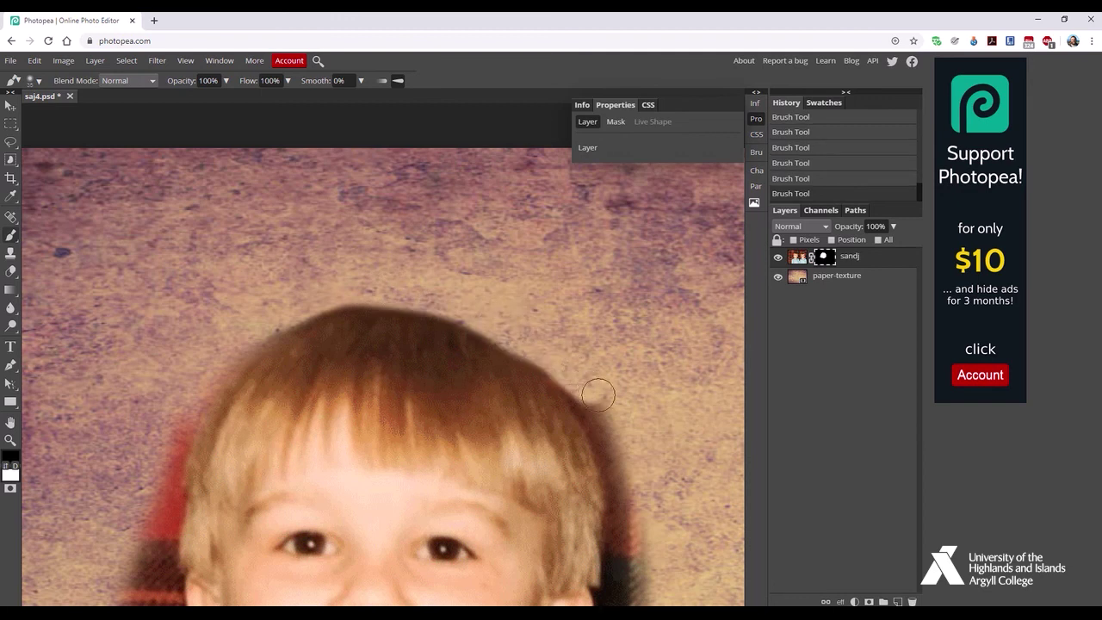
scroll(611, 392, "down", 5)
scroll(642, 386, "up", 2)
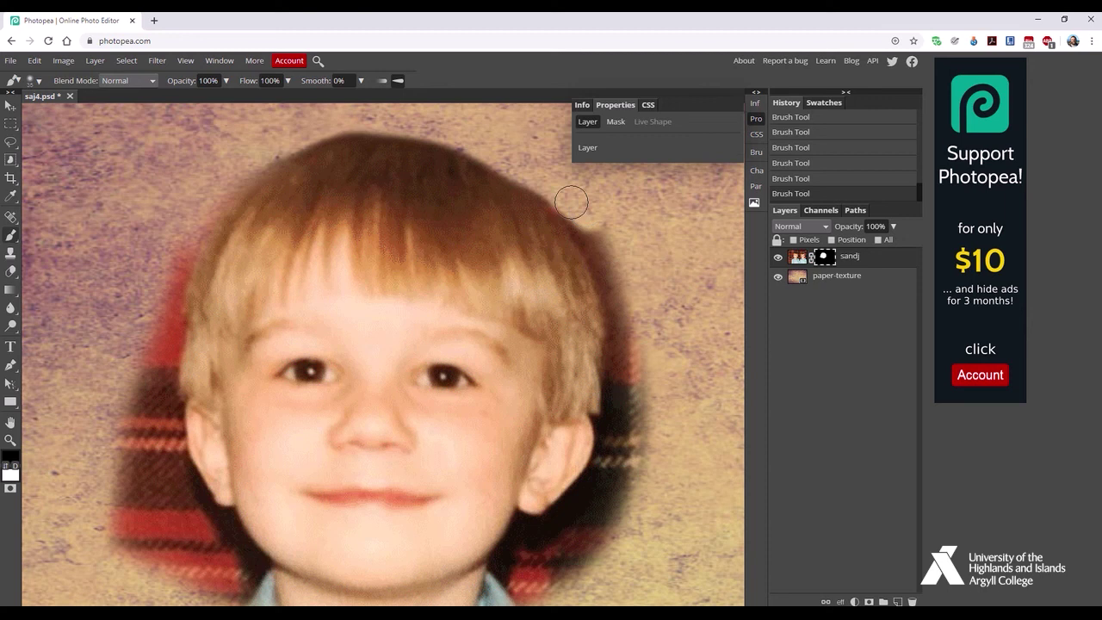
mouse_move(574, 195)
left_mouse_down()
mouse_move(614, 236)
mouse_move(557, 193)
mouse_move(607, 256)
mouse_move(628, 322)
mouse_move(614, 462)
mouse_move(628, 440)
mouse_move(639, 347)
mouse_move(630, 480)
mouse_move(609, 529)
left_mouse_up()
Mask out the red plaid up the jaw and along the head's left edge
scroll(609, 529, "down", 3)
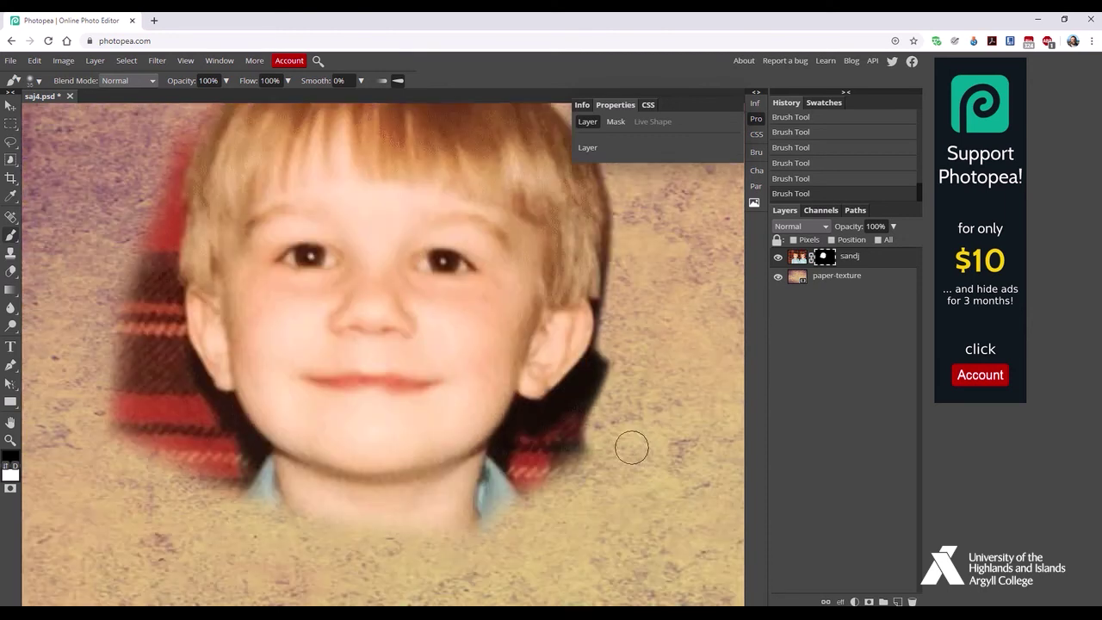
mouse_move(529, 423)
left_mouse_down()
mouse_move(515, 398)
mouse_move(519, 372)
mouse_move(569, 346)
mouse_move(609, 294)
mouse_move(558, 353)
mouse_move(593, 303)
mouse_move(609, 245)
mouse_move(566, 374)
mouse_move(546, 392)
mouse_move(591, 369)
mouse_move(513, 418)
mouse_move(509, 389)
left_mouse_up()
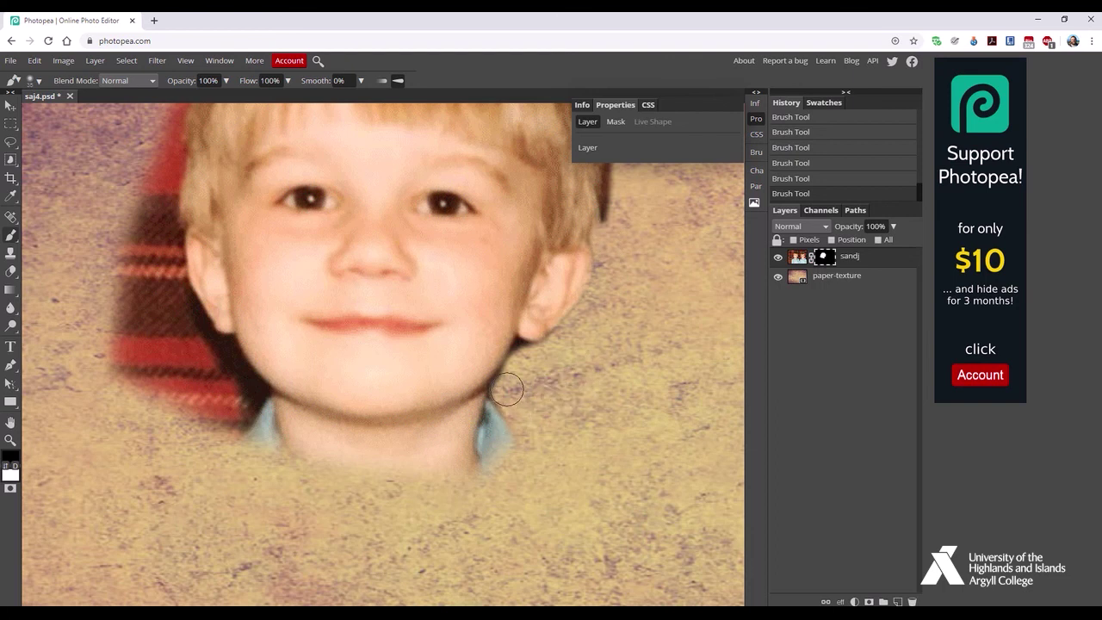
mouse_move(99, 268)
left_mouse_down()
mouse_move(133, 421)
mouse_move(93, 234)
mouse_move(157, 395)
mouse_move(118, 209)
mouse_move(206, 444)
mouse_move(210, 397)
mouse_move(164, 284)
mouse_move(210, 351)
mouse_move(215, 401)
mouse_move(182, 432)
left_mouse_up()
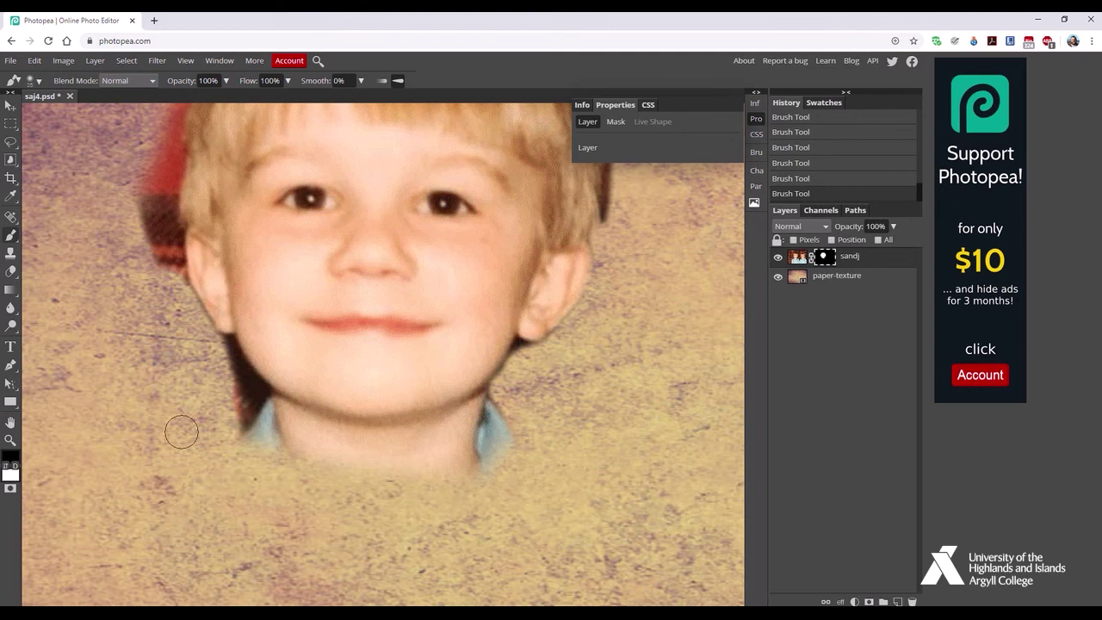
scroll(182, 431, "up", 5)
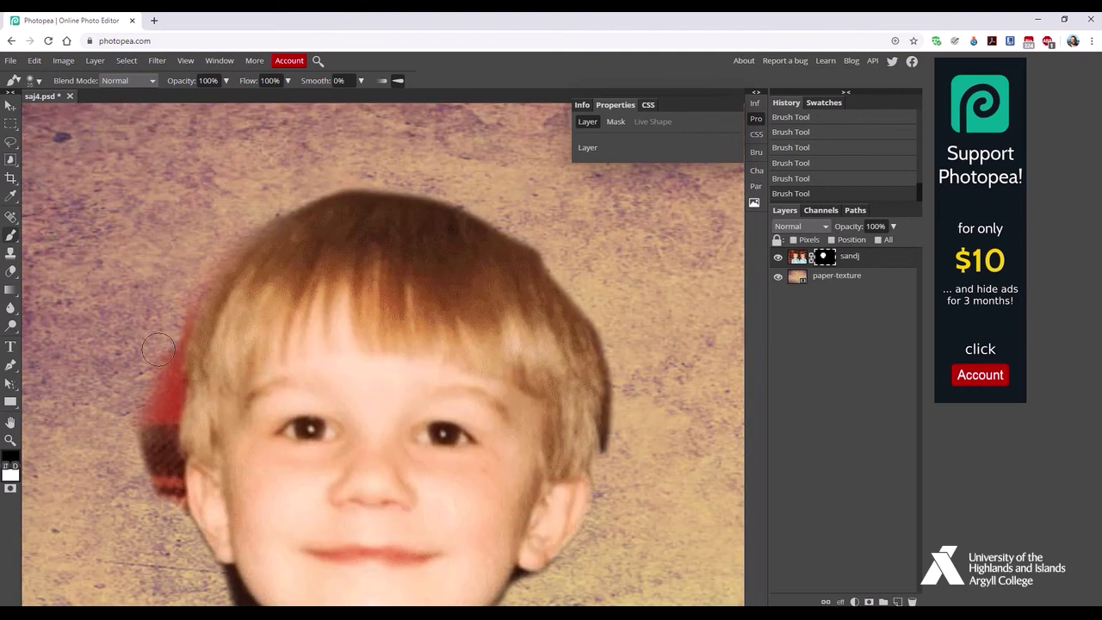
mouse_move(159, 349)
left_mouse_down()
mouse_move(134, 412)
mouse_move(141, 467)
mouse_move(162, 330)
mouse_move(182, 282)
mouse_move(240, 225)
mouse_move(188, 305)
mouse_move(168, 365)
mouse_move(157, 526)
mouse_move(148, 369)
mouse_move(163, 342)
mouse_move(174, 383)
mouse_move(166, 489)
left_mouse_up()
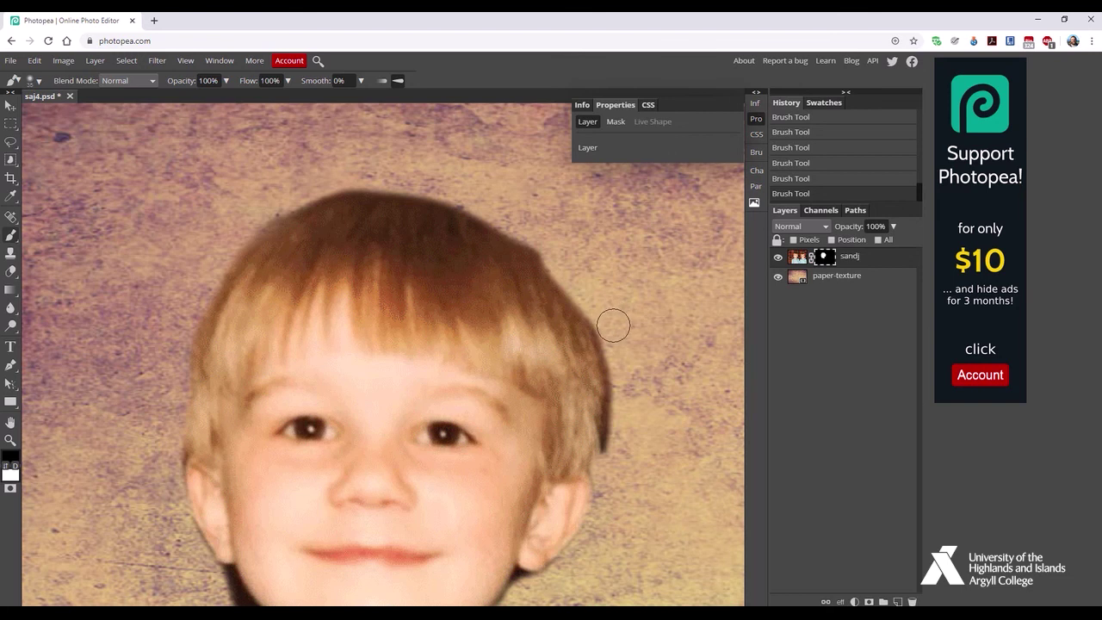
Remove the dark fringes at the right hair edge and left jaw, then fit the image to view
mouse_move(608, 332)
left_mouse_down()
mouse_move(618, 459)
mouse_move(621, 410)
left_mouse_up()
mouse_move(504, 215)
left_mouse_down()
mouse_move(558, 245)
mouse_move(552, 230)
left_mouse_up()
scroll(646, 426, "down", 3)
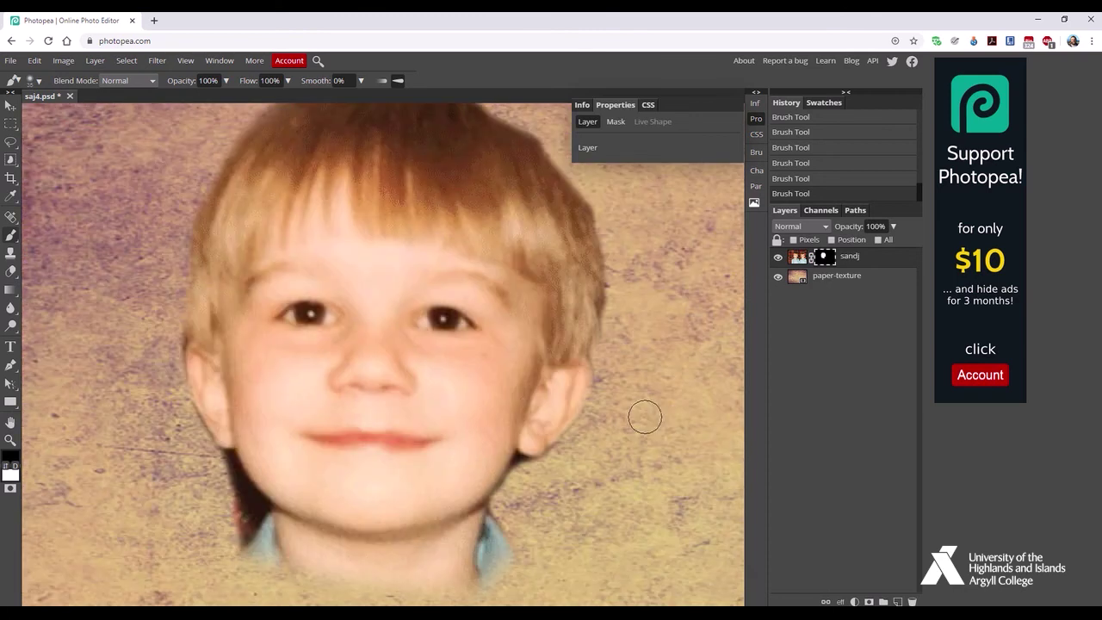
mouse_move(222, 424)
left_mouse_down()
mouse_move(213, 405)
mouse_move(247, 449)
mouse_move(228, 479)
mouse_move(241, 444)
mouse_move(223, 405)
left_mouse_up()
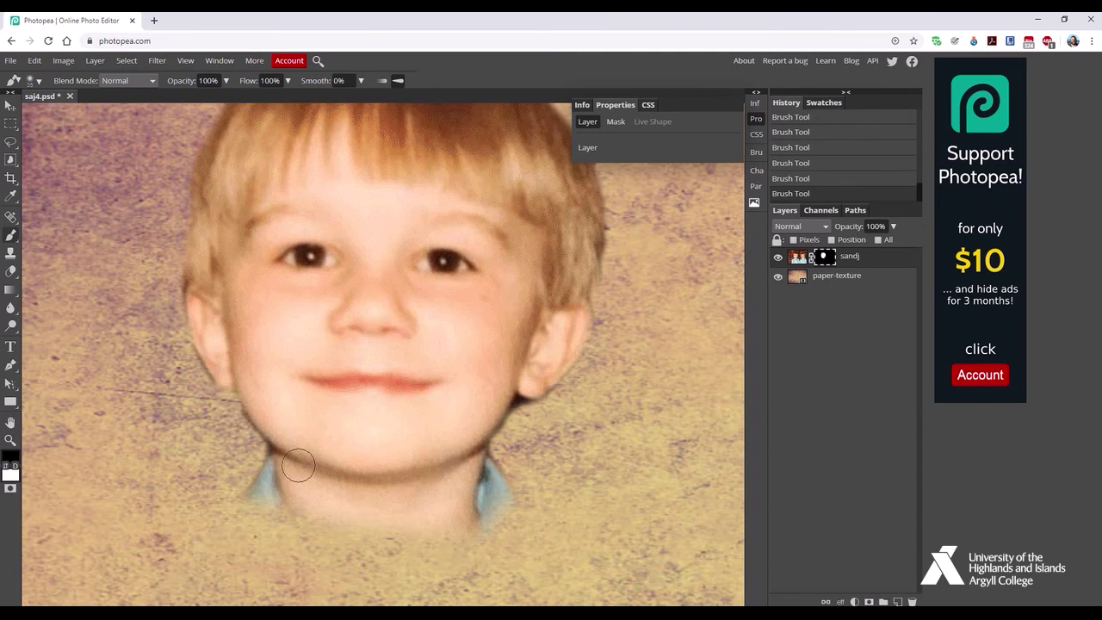
key("ctrl+0")
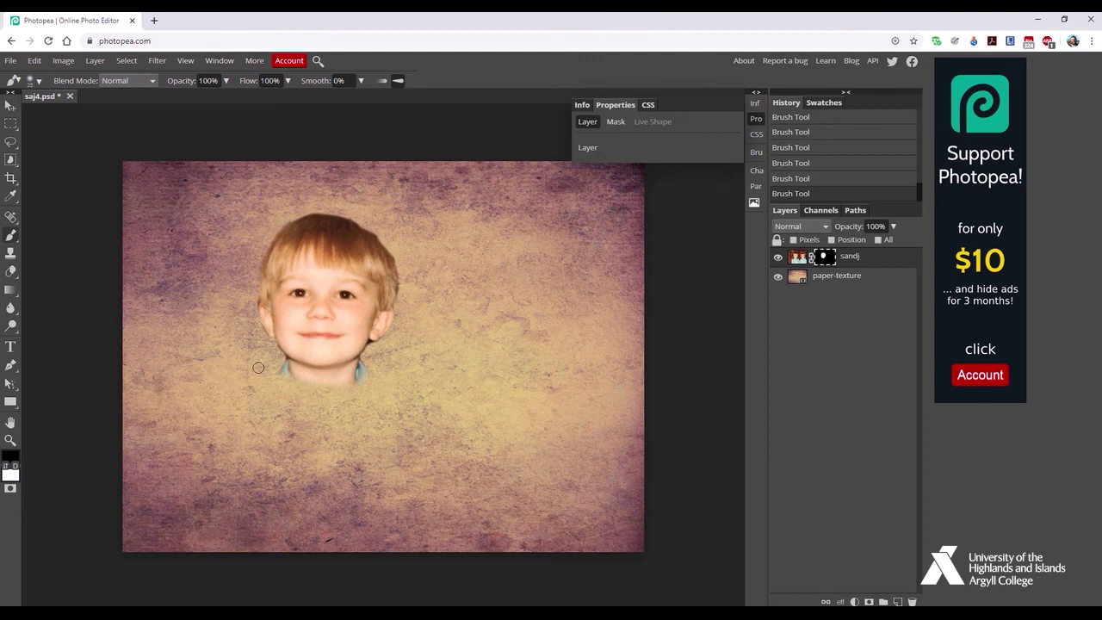
Mask out the blue shirt collar on both sides of the neck, then zoom out
scroll(257, 393, "up", 3)
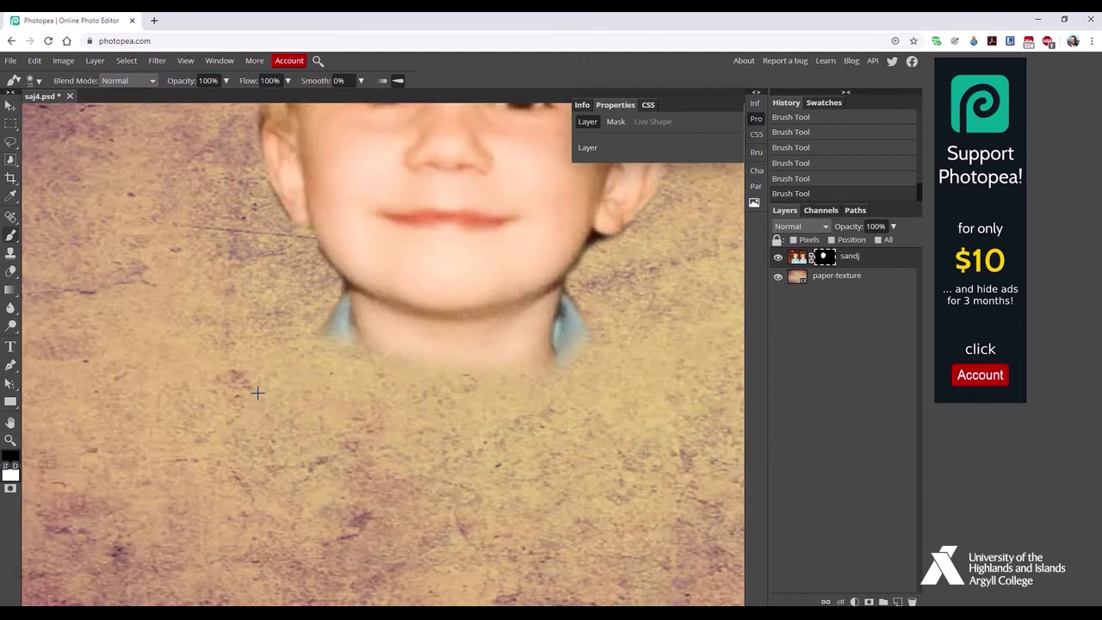
scroll(323, 362, "up", 2)
mouse_move(343, 297)
left_mouse_down()
mouse_move(339, 267)
mouse_move(356, 336)
left_mouse_up()
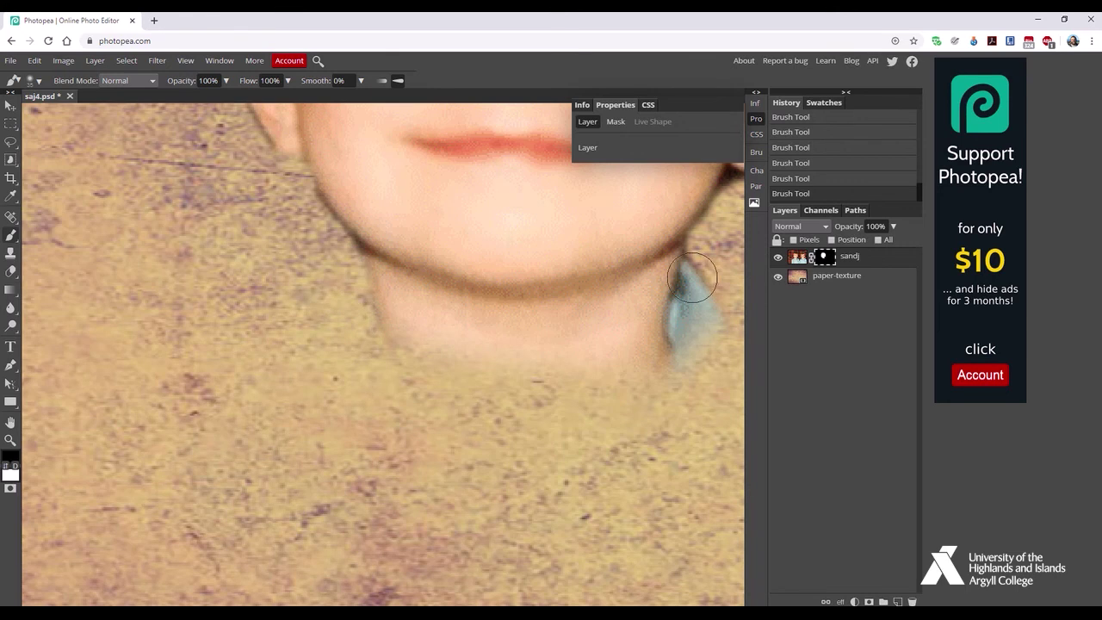
mouse_move(702, 267)
left_mouse_down()
mouse_move(697, 369)
mouse_move(691, 303)
mouse_move(706, 270)
mouse_move(712, 316)
left_mouse_up()
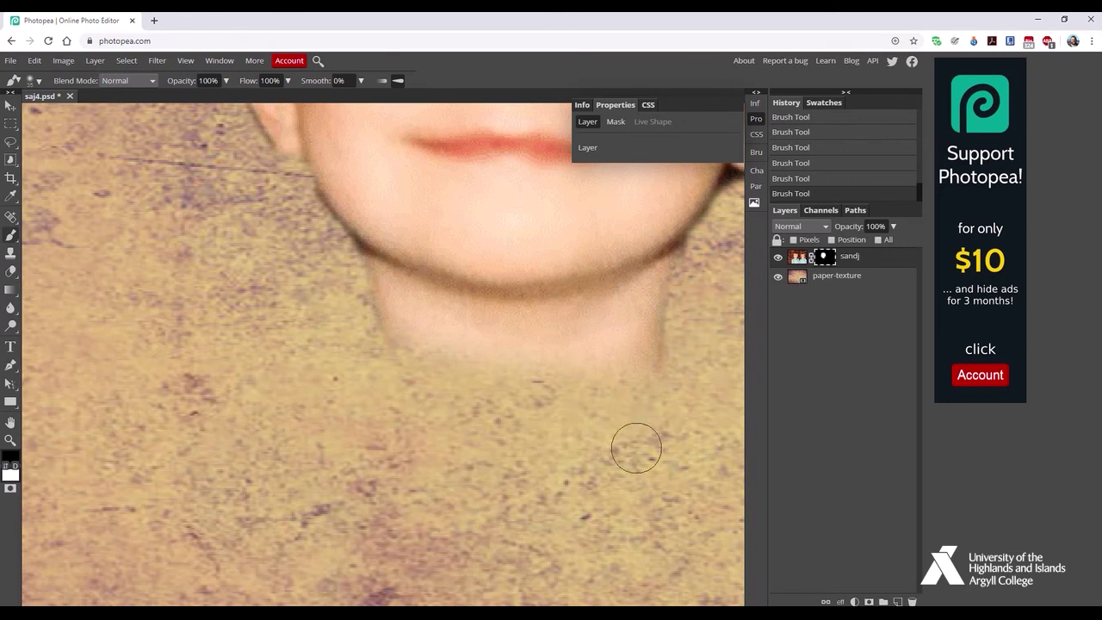
key("ctrl+minus")
key("ctrl+minus")
key("ctrl+minus")
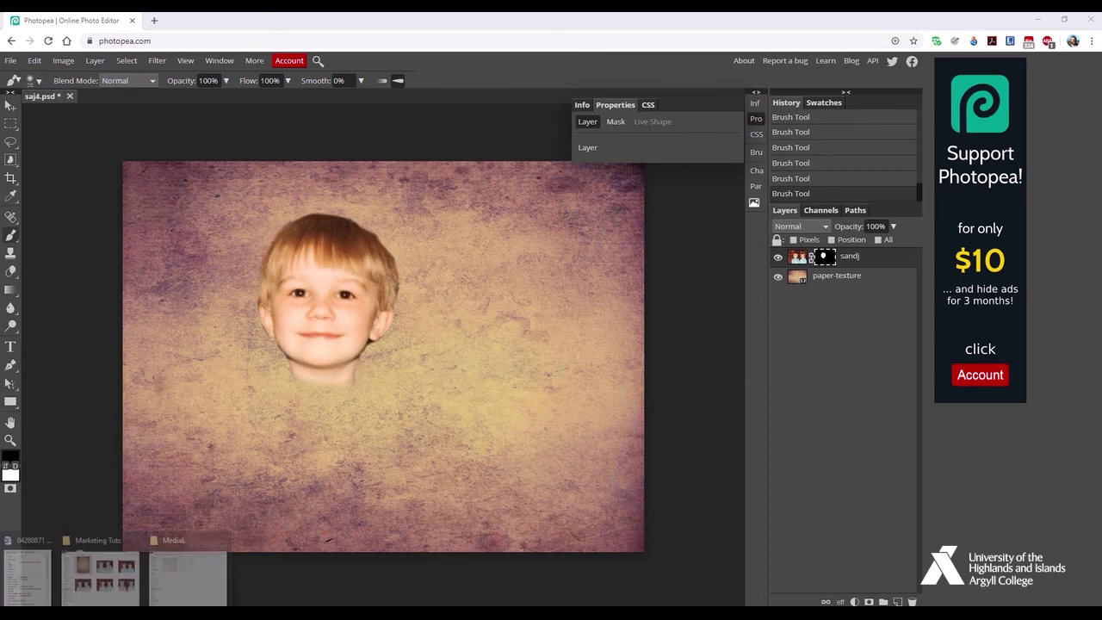
Drag saj2.png from the Marketing Tuts folder into saj4.psd as a new layer
left_click(78, 585)
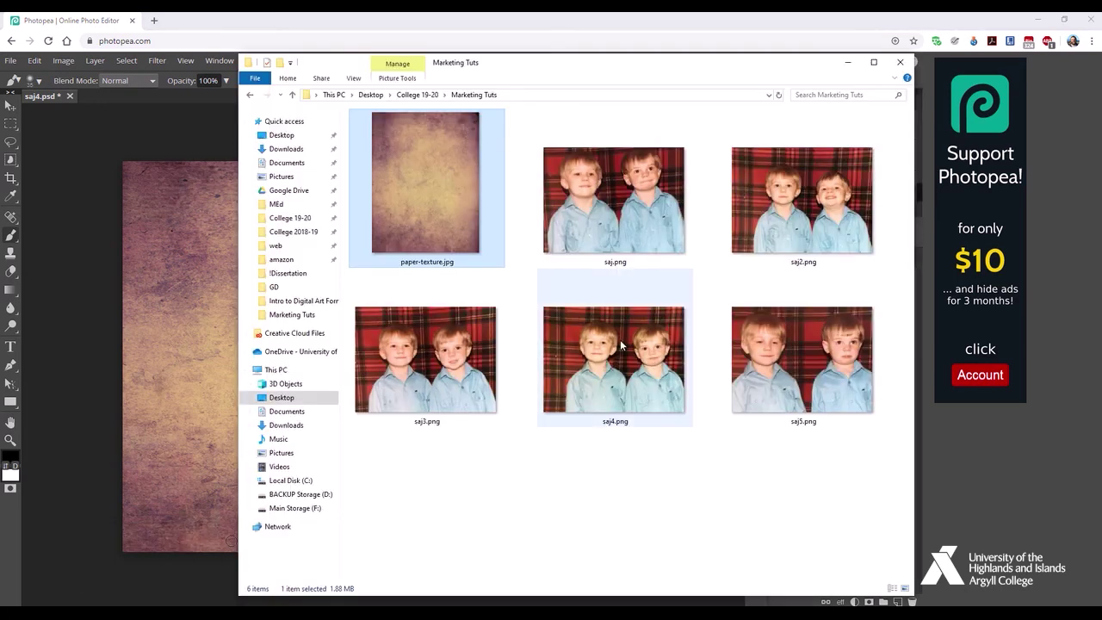
left_click(786, 233)
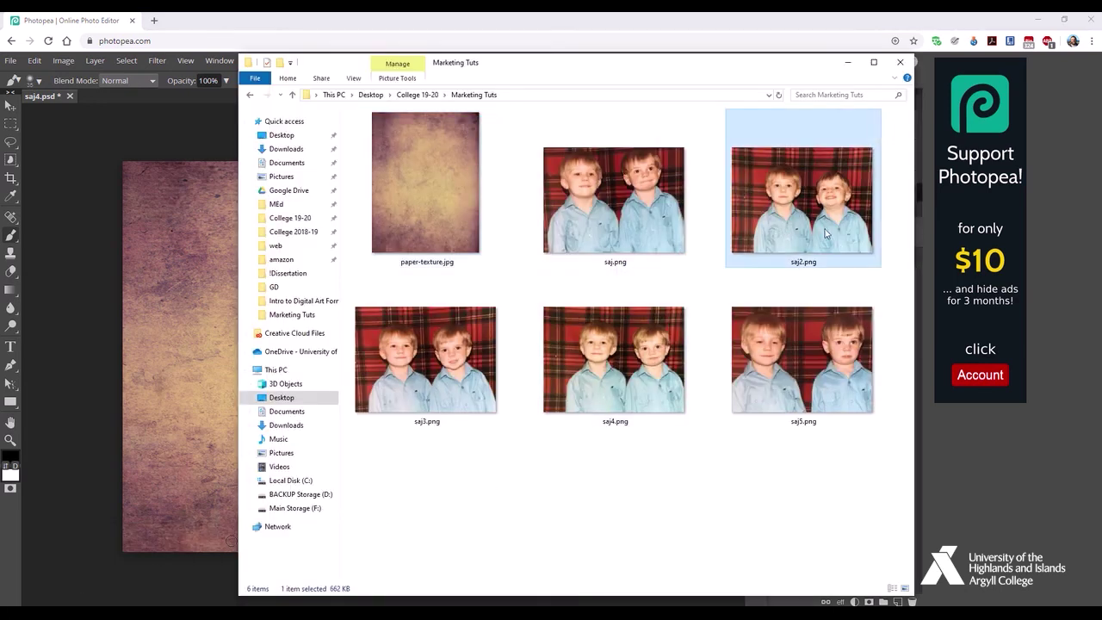
left_click_drag(823, 201, 197, 319)
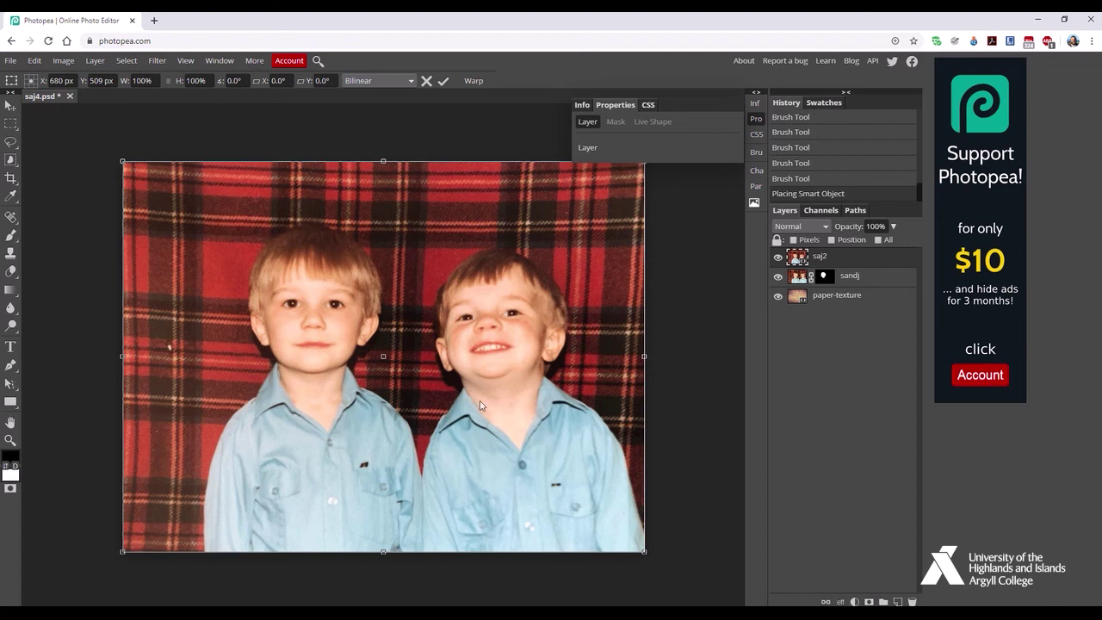
Commit the saj2 photo, move it below sandj, and toggle sandj's visibility to compare
left_click(443, 82)
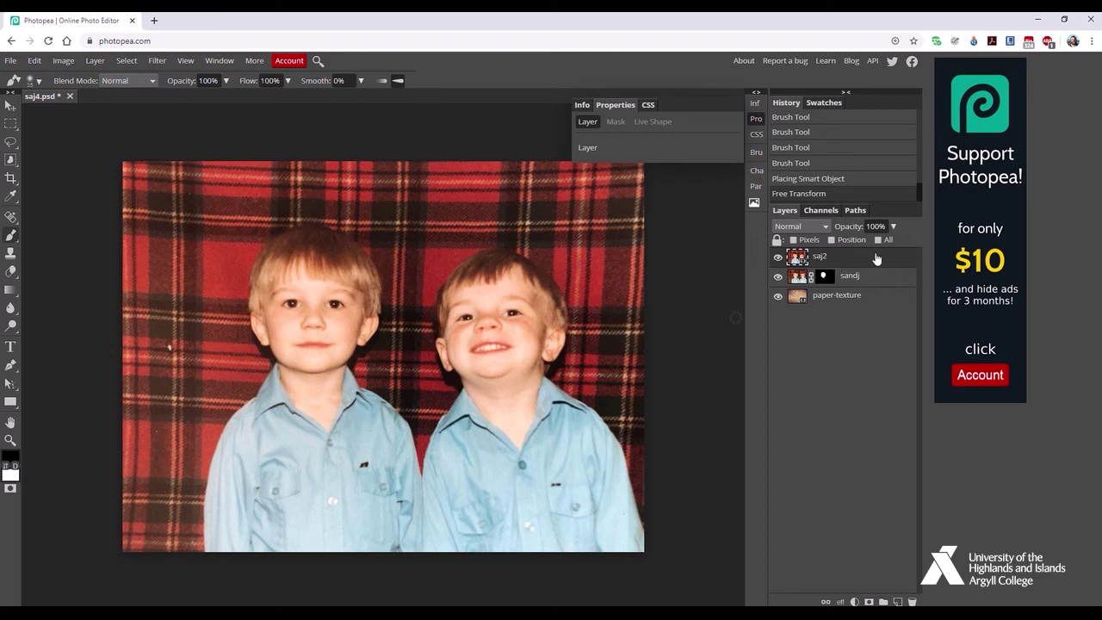
left_click_drag(877, 259, 879, 295)
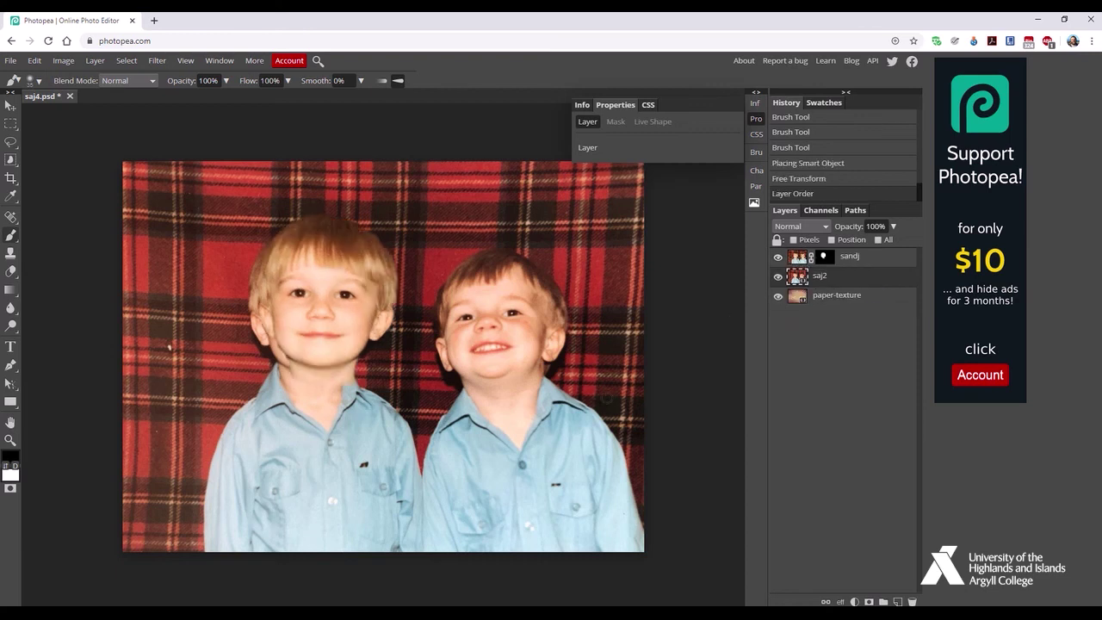
left_click(778, 259)
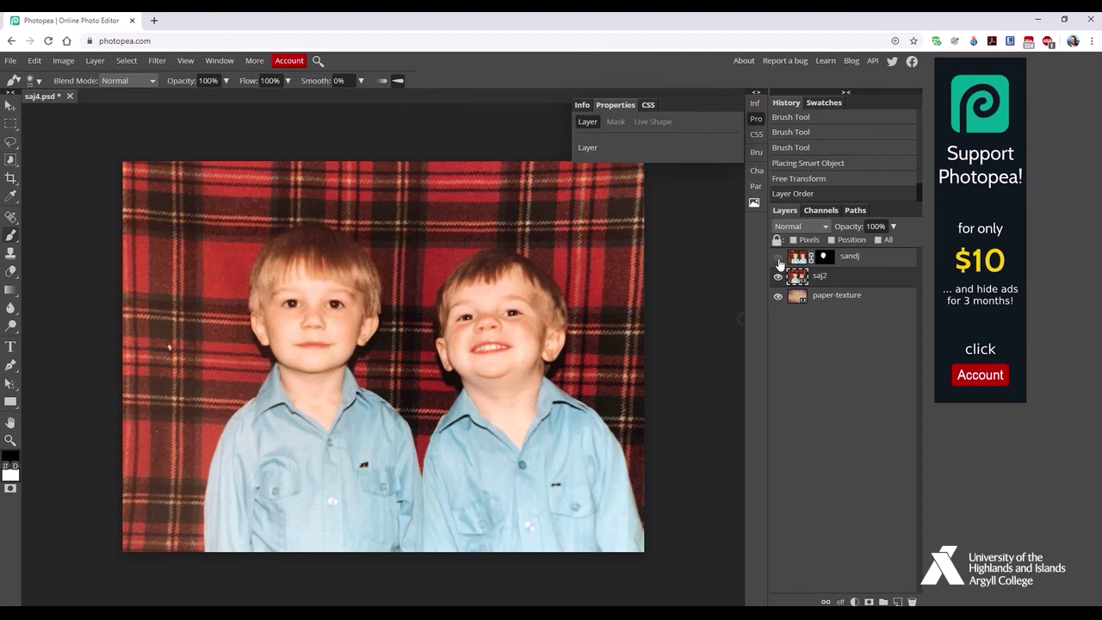
left_click(779, 259)
left_click(779, 258)
left_click(778, 258)
left_click(779, 260)
left_click(779, 260)
left_click(778, 259)
left_click(778, 258)
left_click(779, 258)
left_click(778, 258)
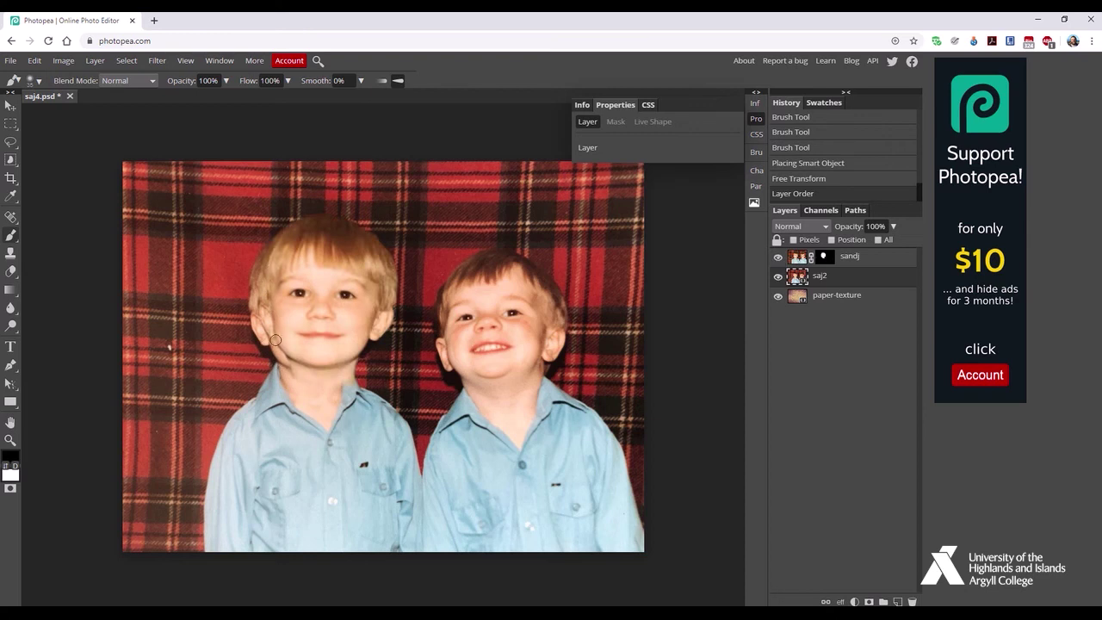
left_click(778, 259)
left_click(779, 258)
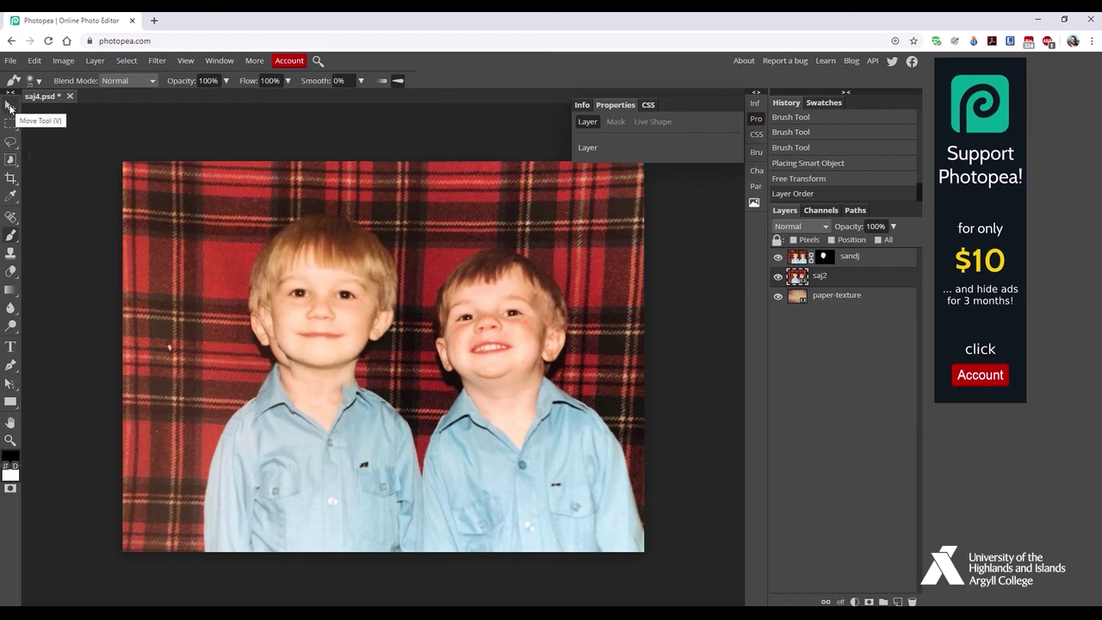
With the Move tool, drag the sandj face slightly down and left onto the left boy's head
left_click(10, 108)
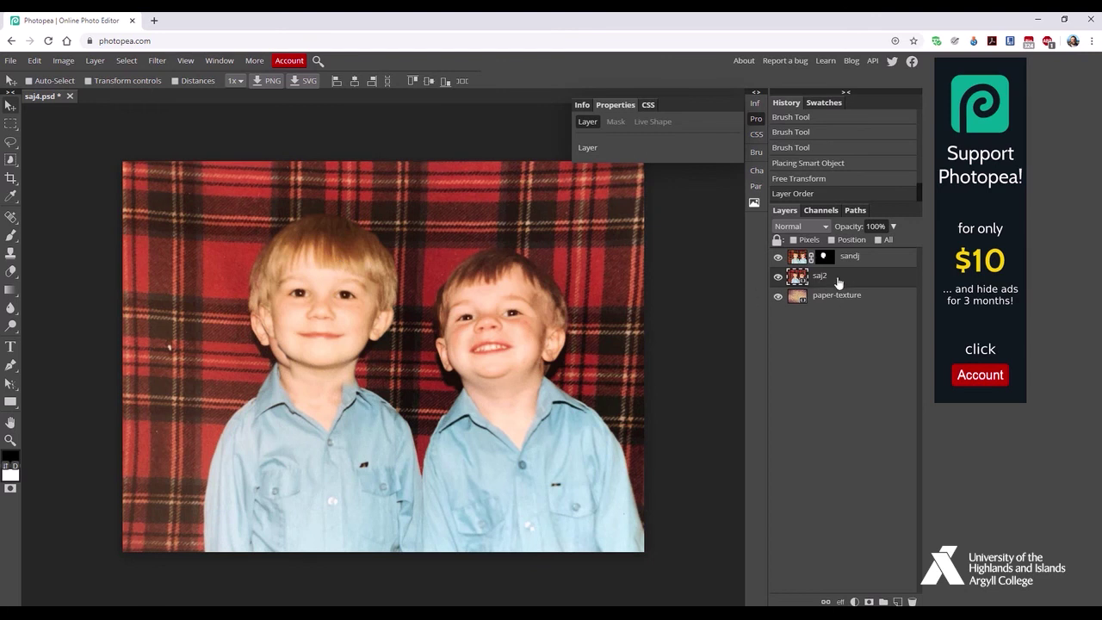
left_click(874, 263)
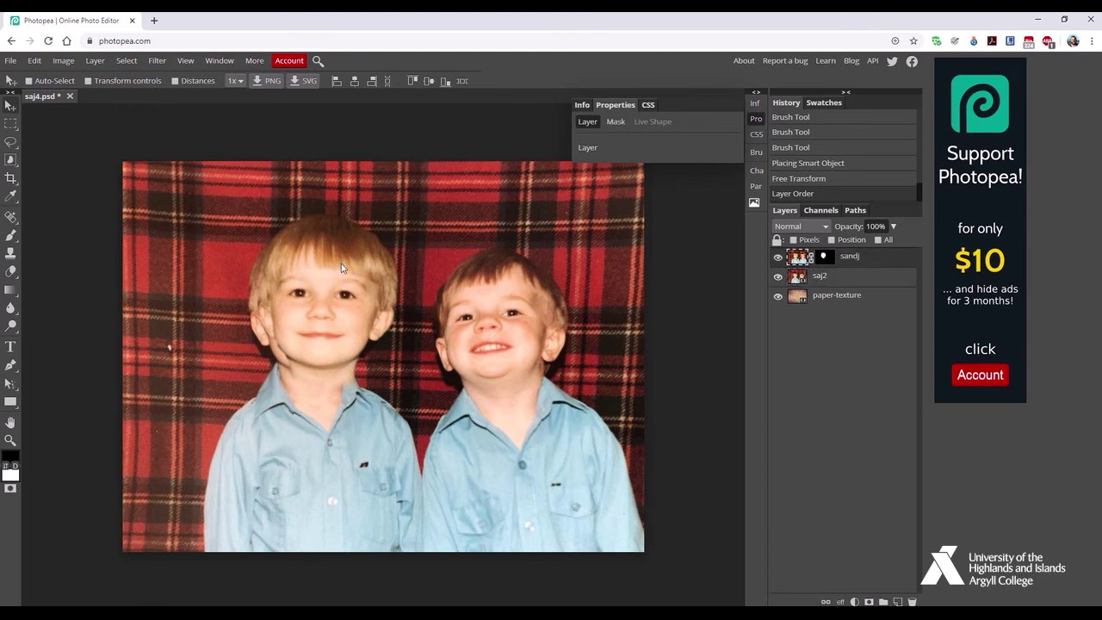
left_click_drag(340, 261, 334, 267)
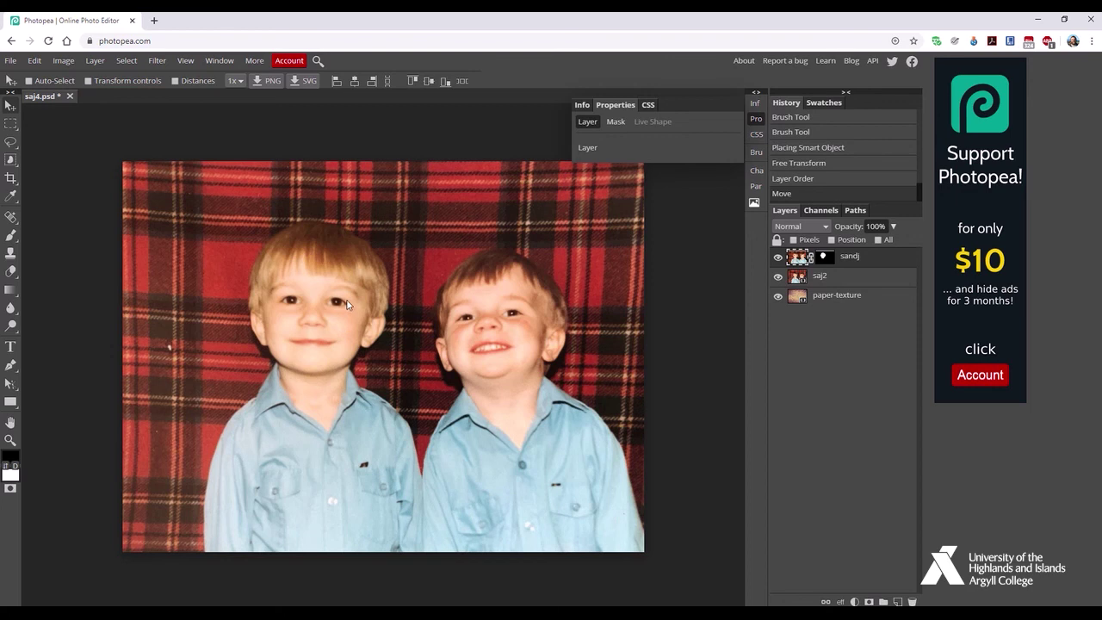
left_click_drag(347, 304, 346, 303)
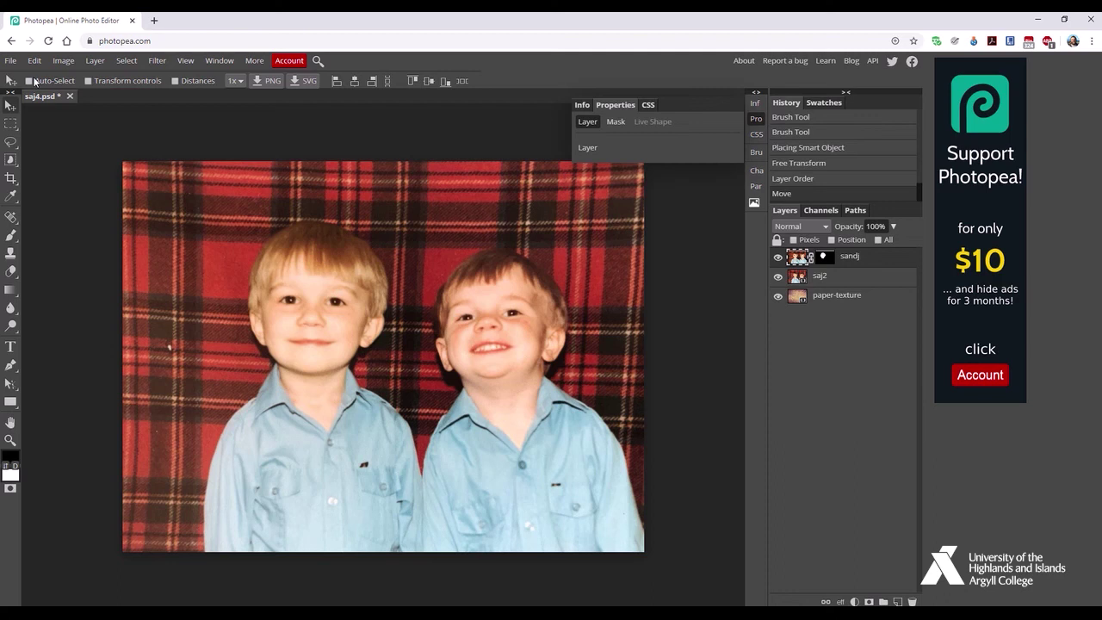
left_click(34, 60)
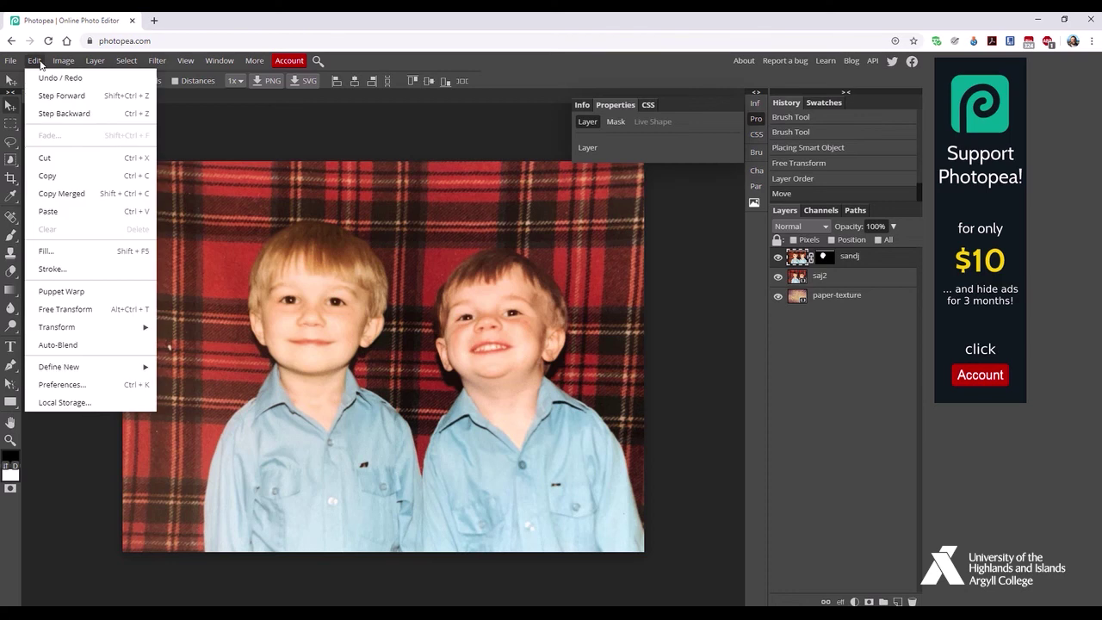
Free Transform the sandj face layer down to 99% and commit it
left_click(96, 310)
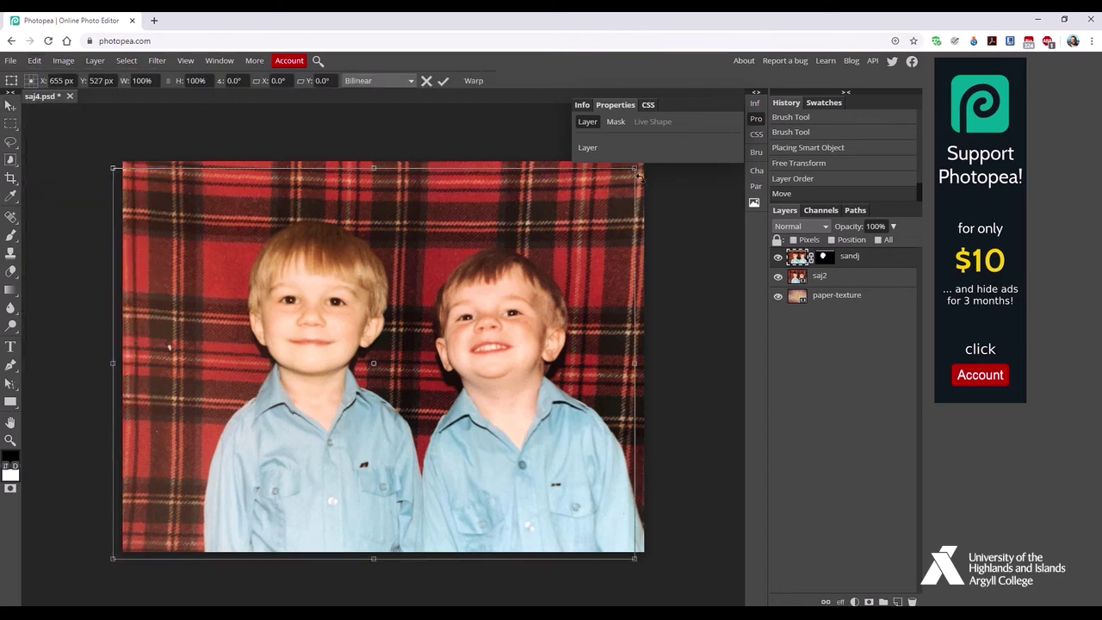
left_click_drag(635, 168, 628, 172)
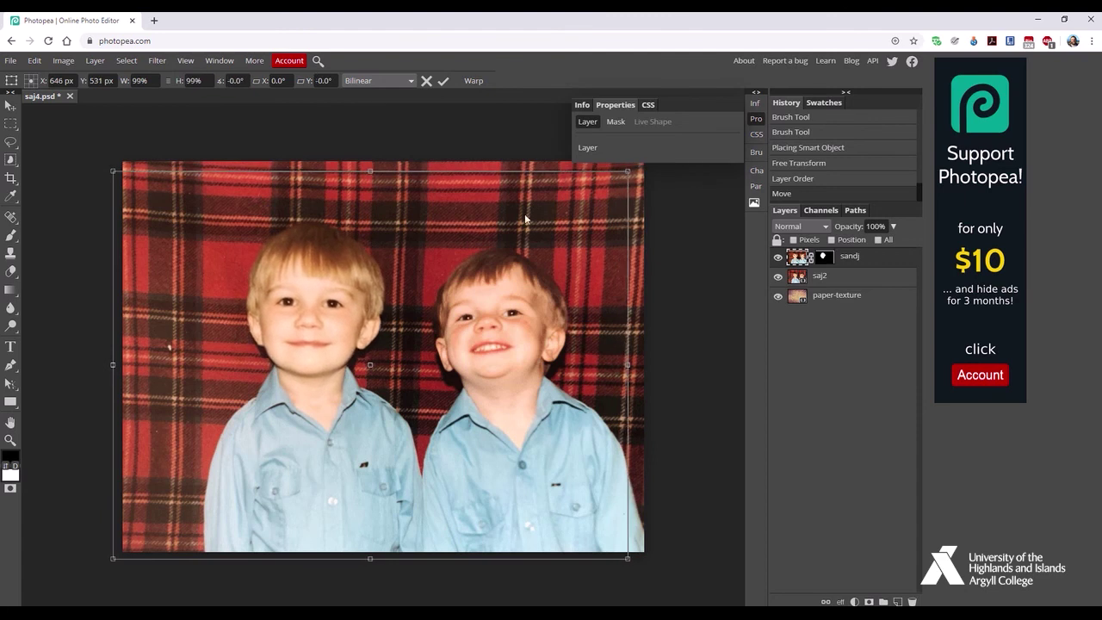
left_click(443, 81)
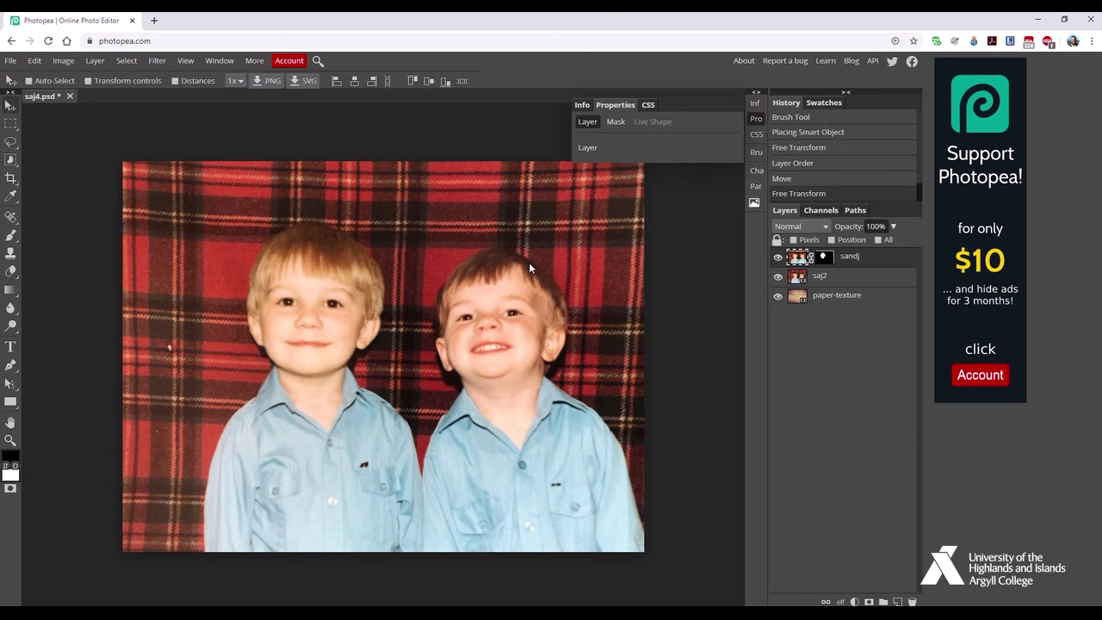
Toggle the sandj face layer's visibility repeatedly to compare the fit against saj2
left_click(779, 258)
left_click(780, 260)
left_click(780, 260)
left_click(780, 259)
left_click(780, 259)
left_click(779, 259)
left_click(781, 261)
left_click(779, 259)
left_click(779, 259)
left_click(779, 259)
Export the composite as a JPG at 75% quality, saved as saj4 (1).jpg
left_click(9, 62)
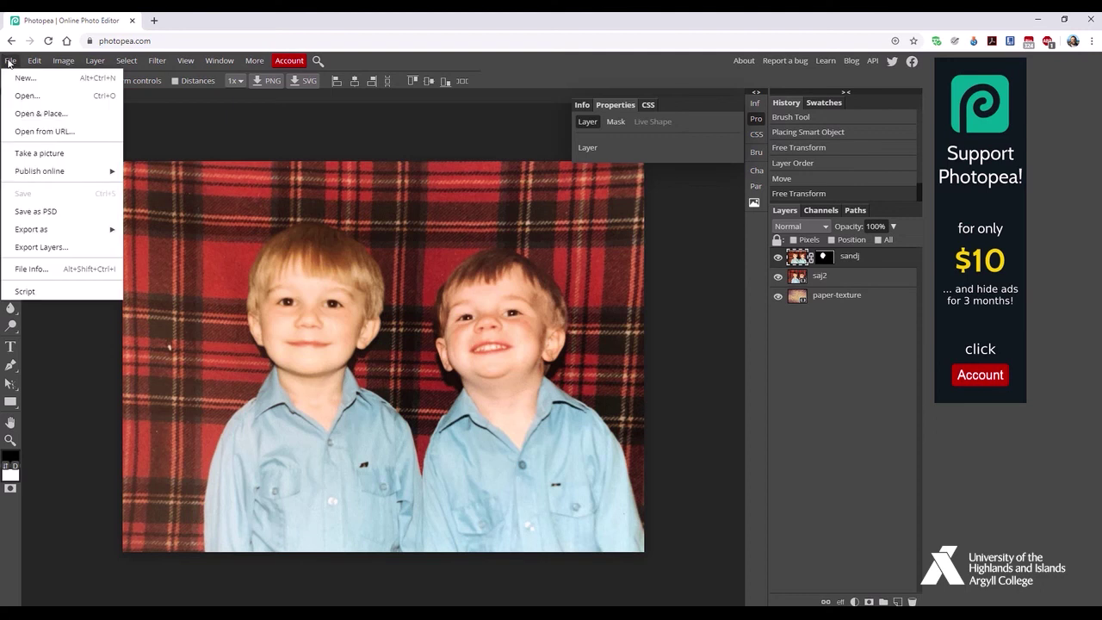
mouse_move(62, 237)
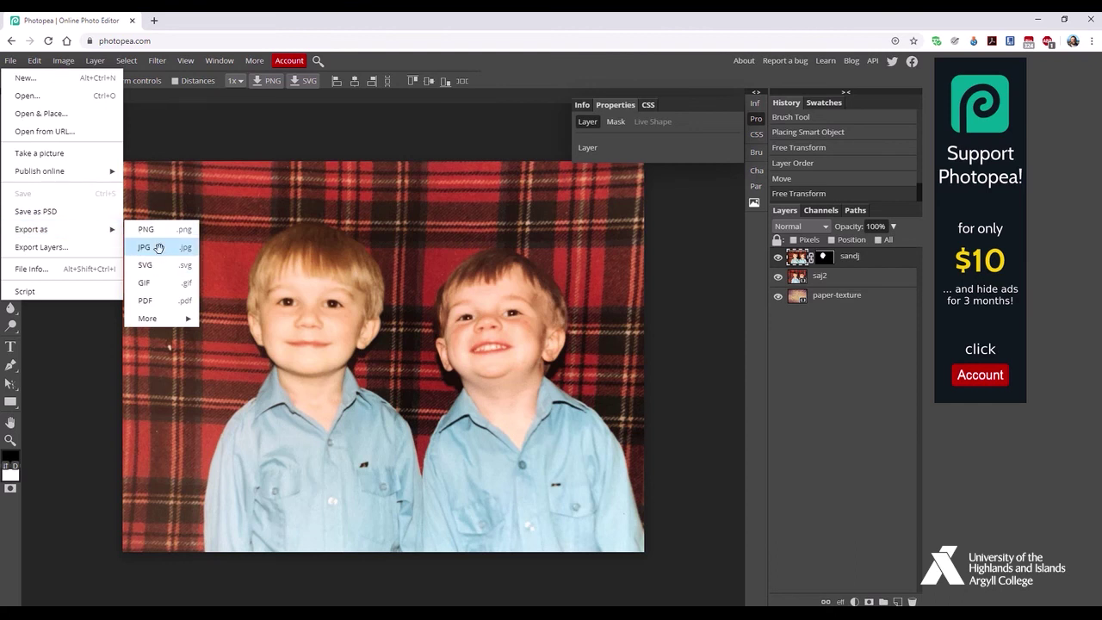
left_click(159, 251)
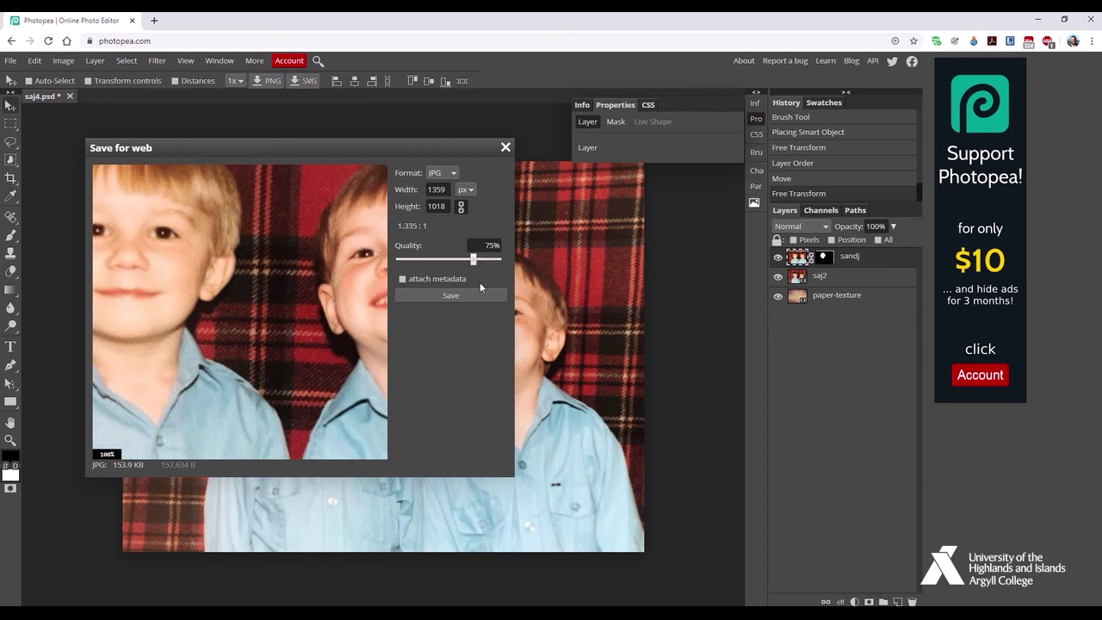
left_click(451, 295)
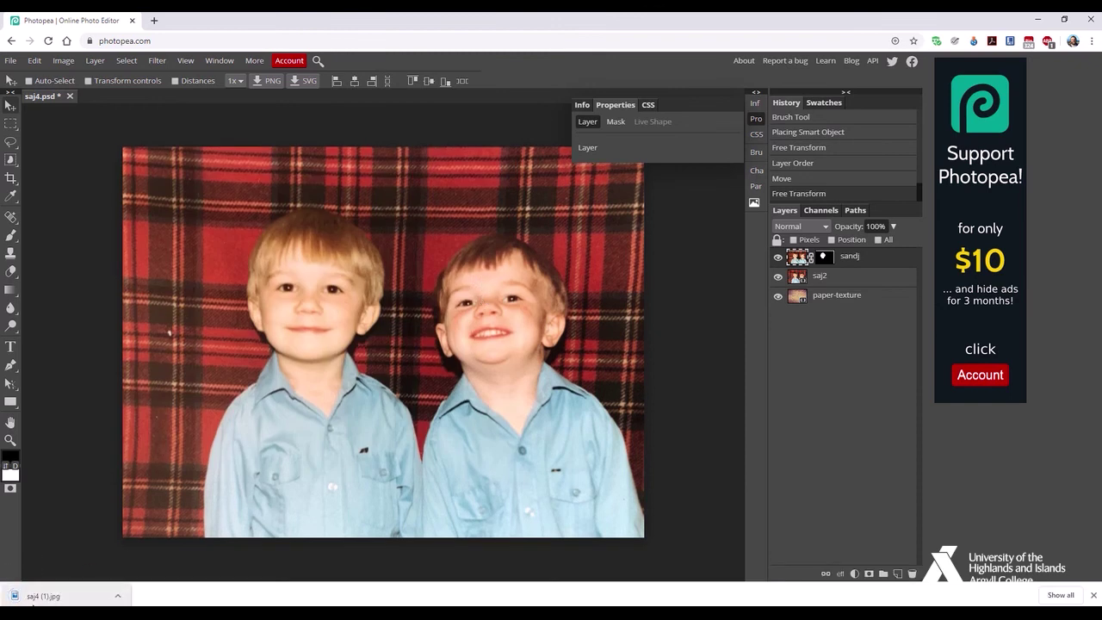
left_click(38, 596)
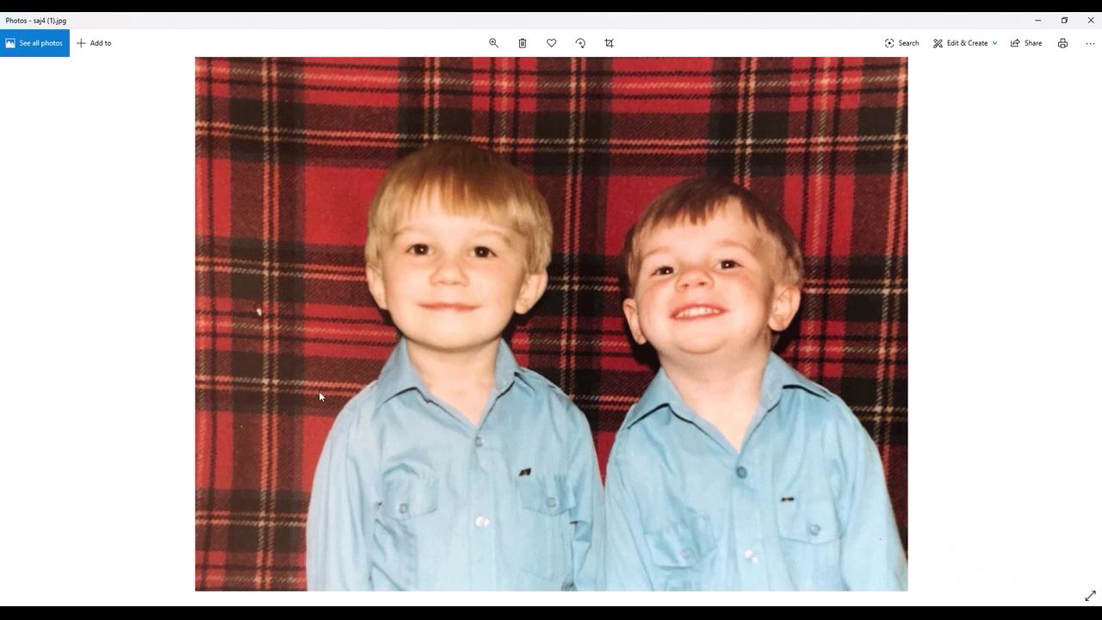
left_click(1091, 20)
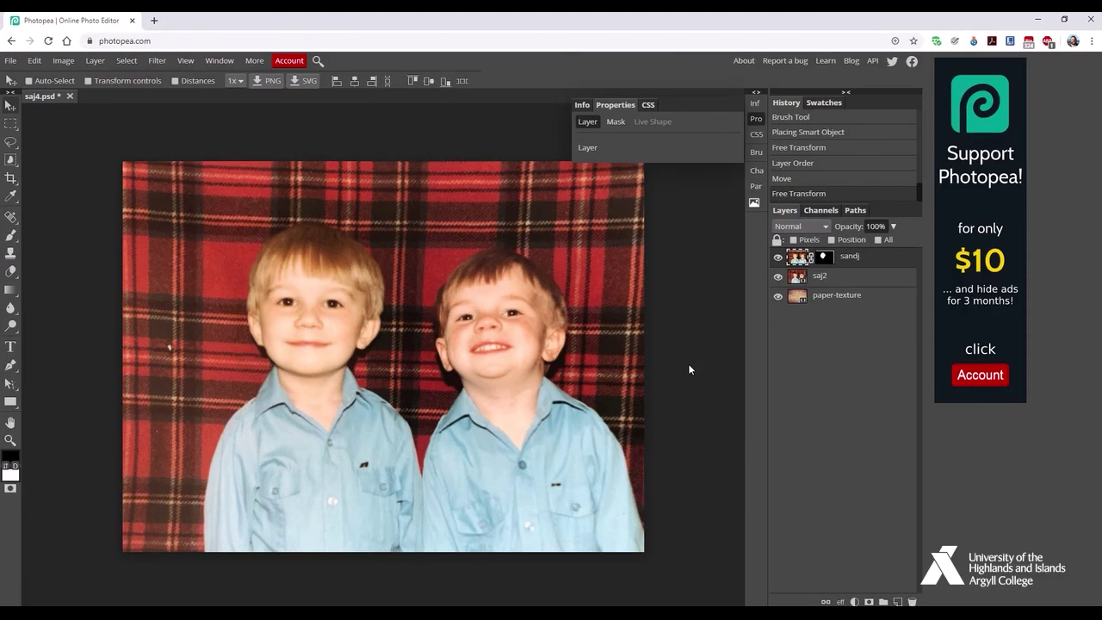